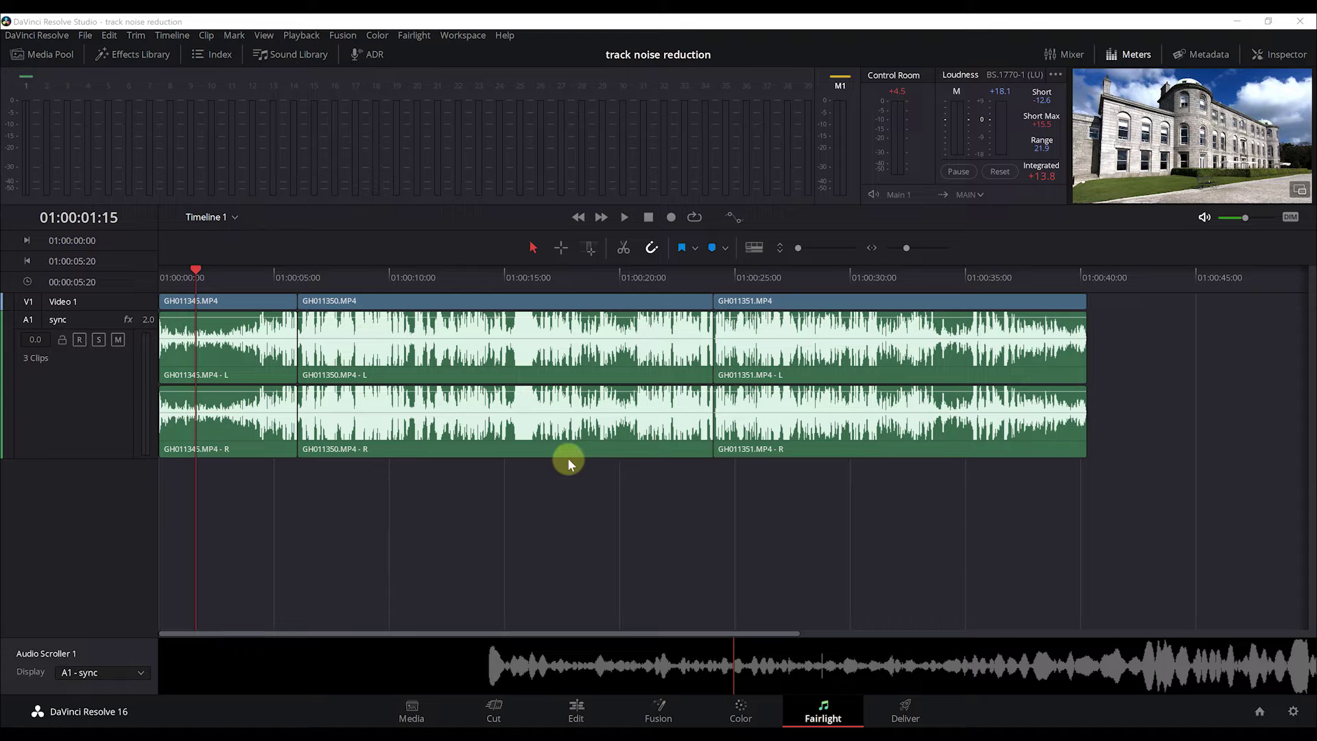
Play the sync track from the start and from inside the third clip to hear the background noise.
mouse_move(569, 454)
left_click(217, 271)
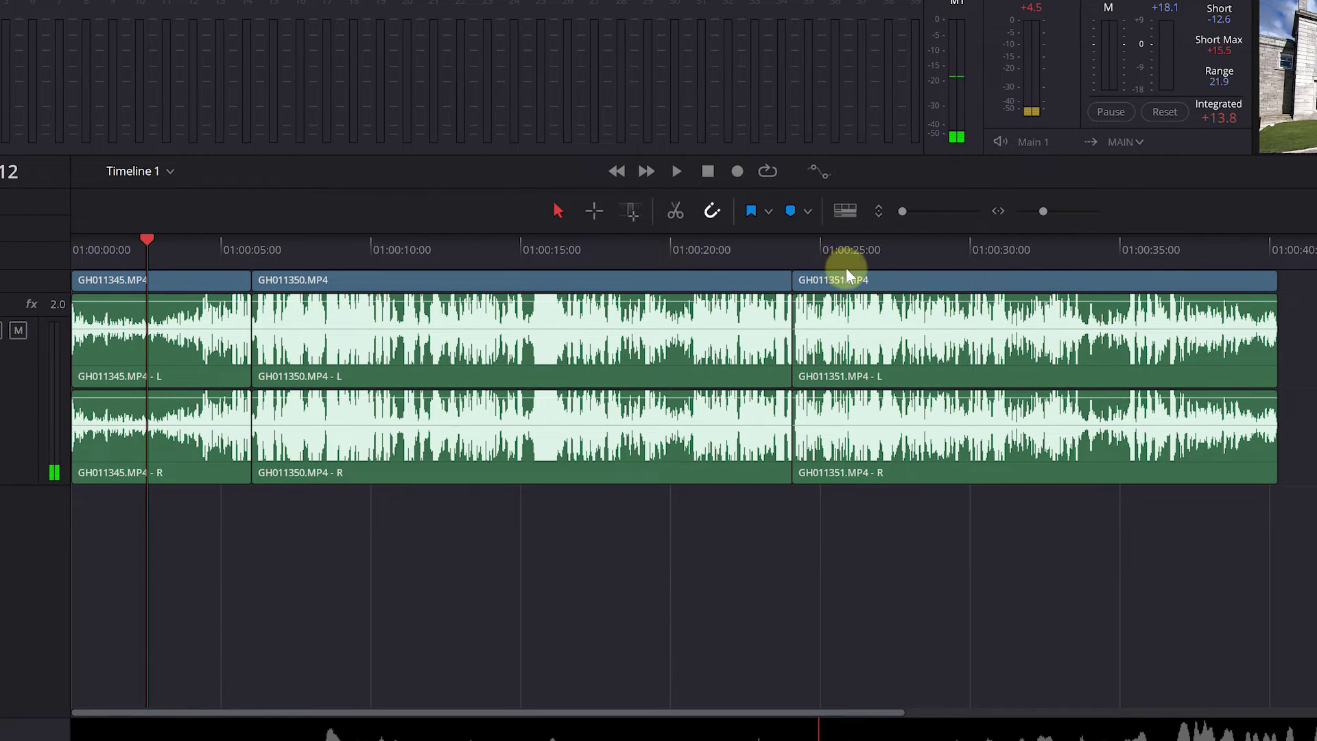
left_click(122, 241)
left_click(71, 251)
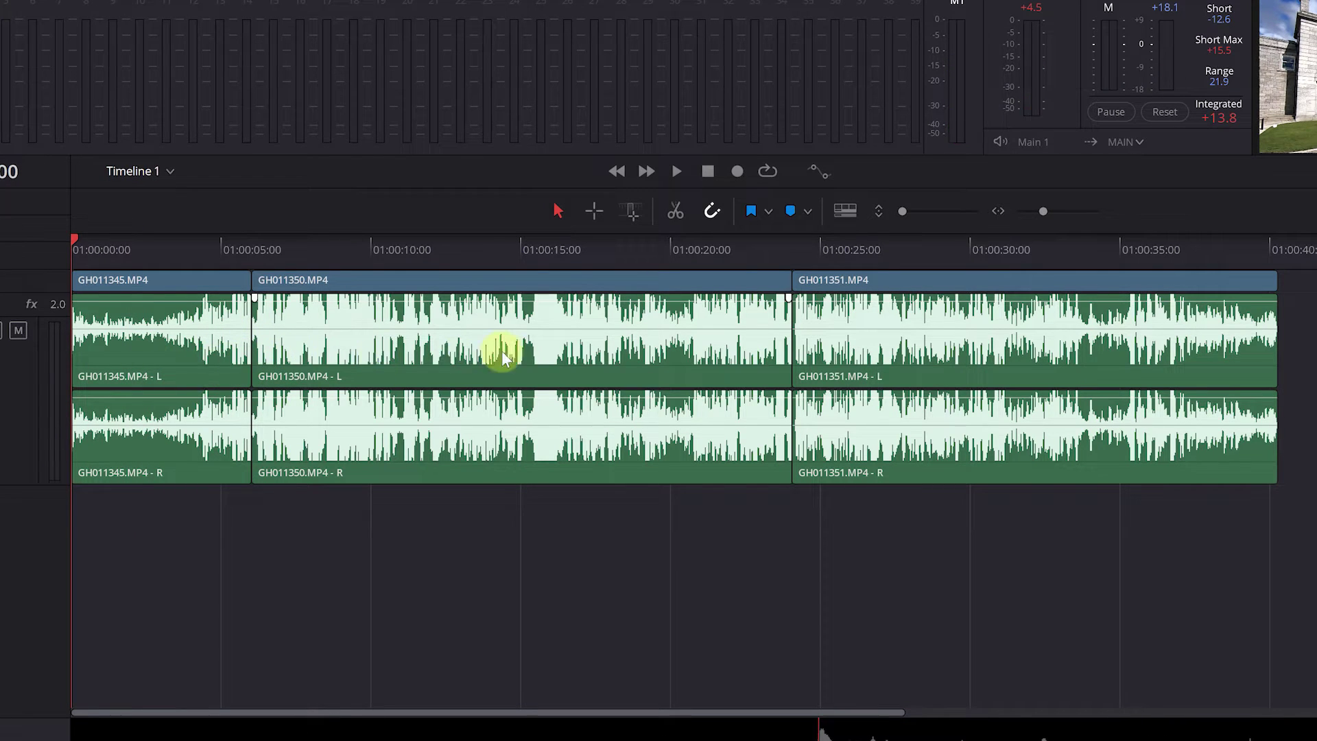
key("space")
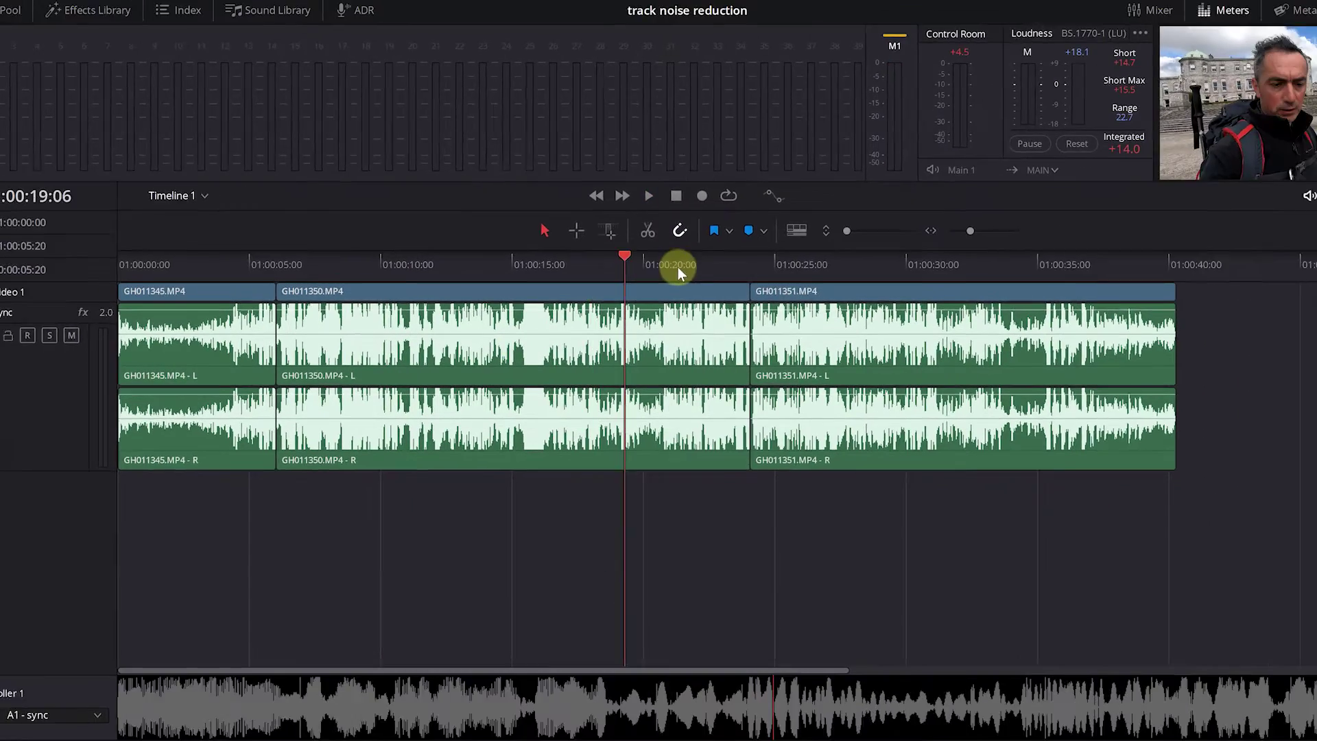
left_click_drag(677, 266, 788, 280)
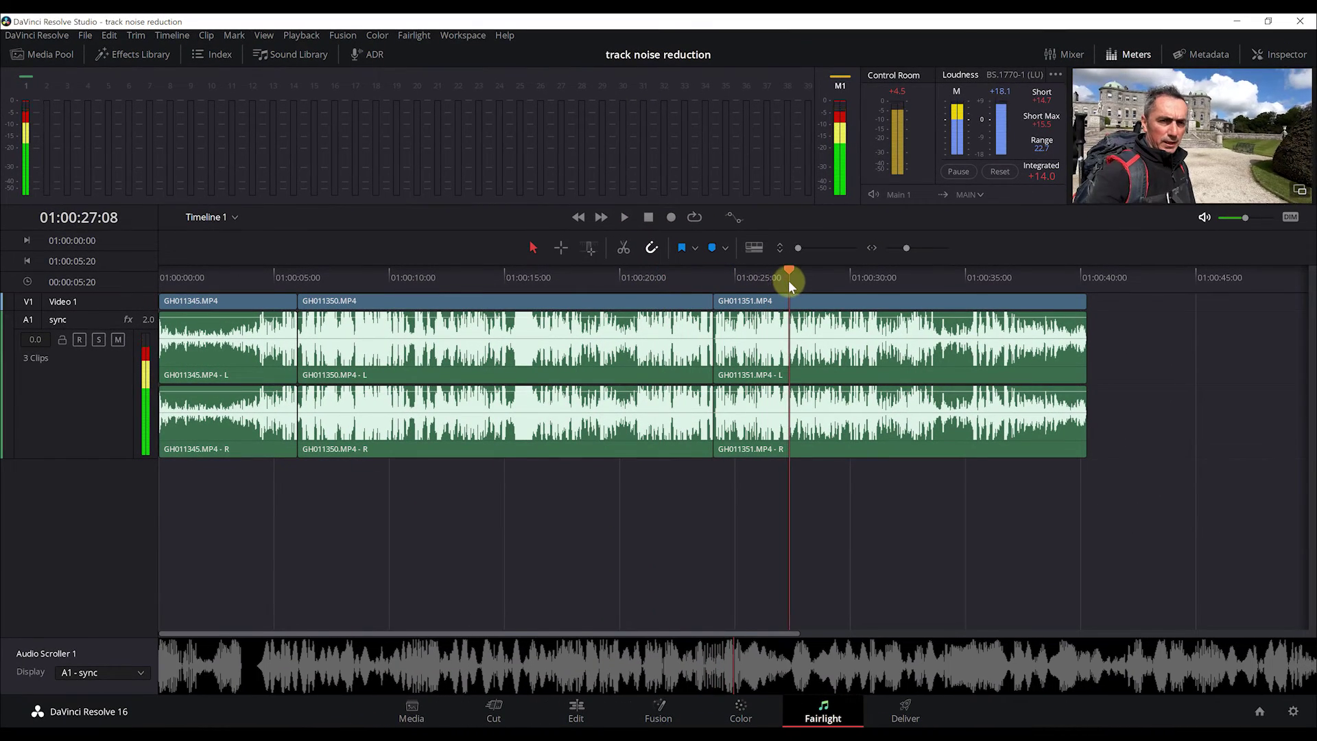
key("space")
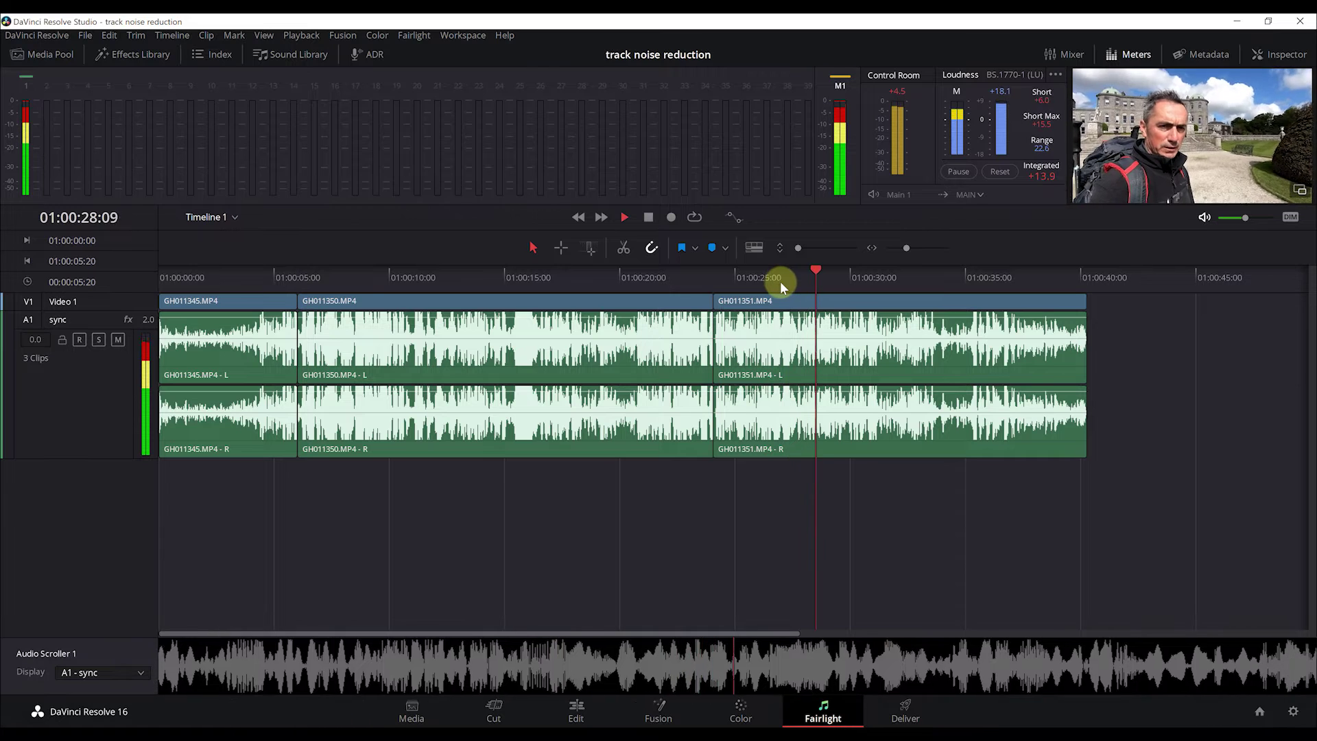
key("space")
Park the playhead at 01:00:26:03 and drag FairlightFX Noise Reduction toward the A1 sync track.
left_click(771, 284)
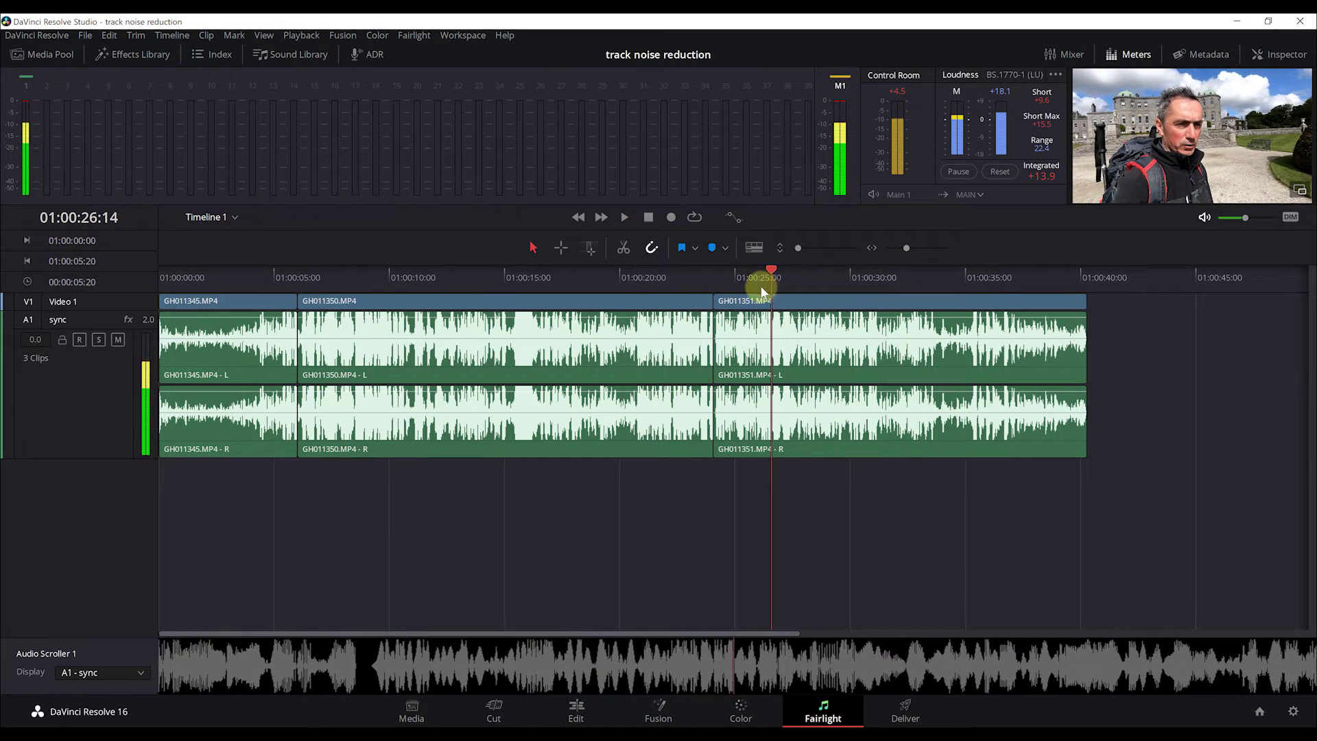
left_click(761, 287)
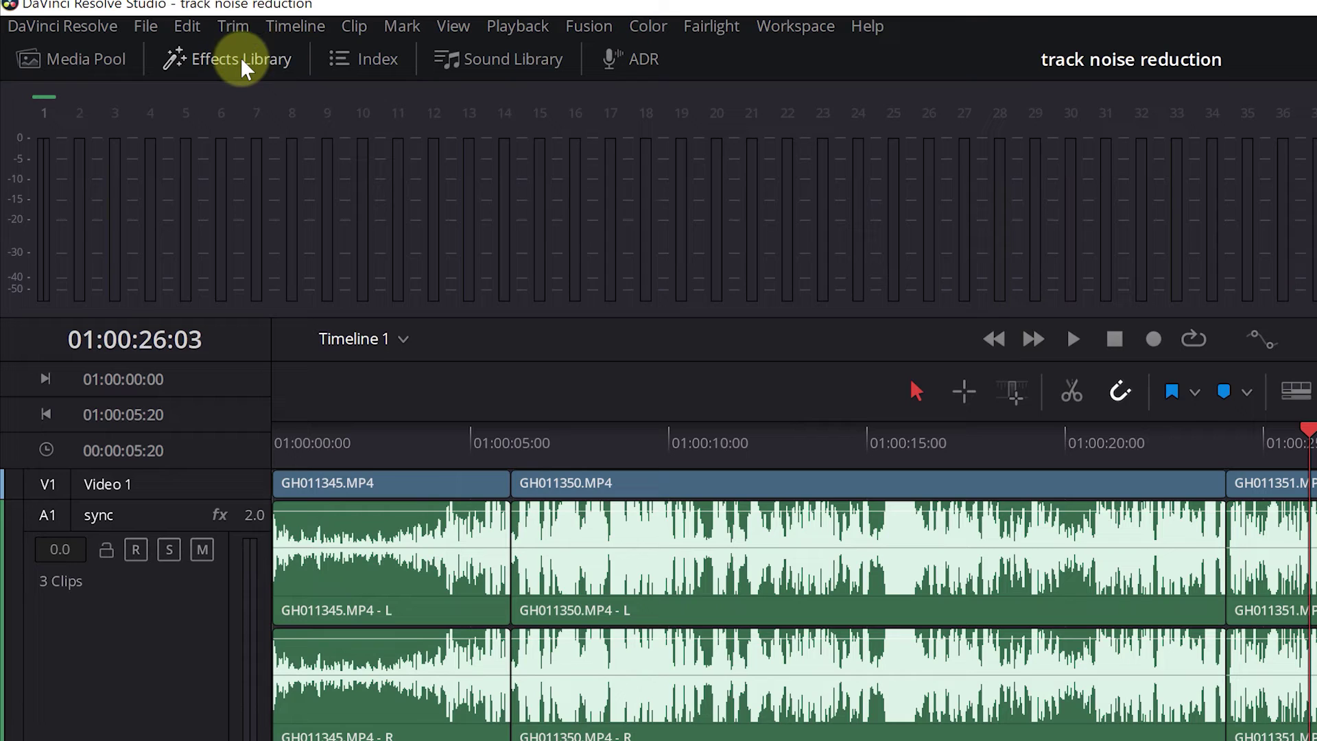
left_click(141, 54)
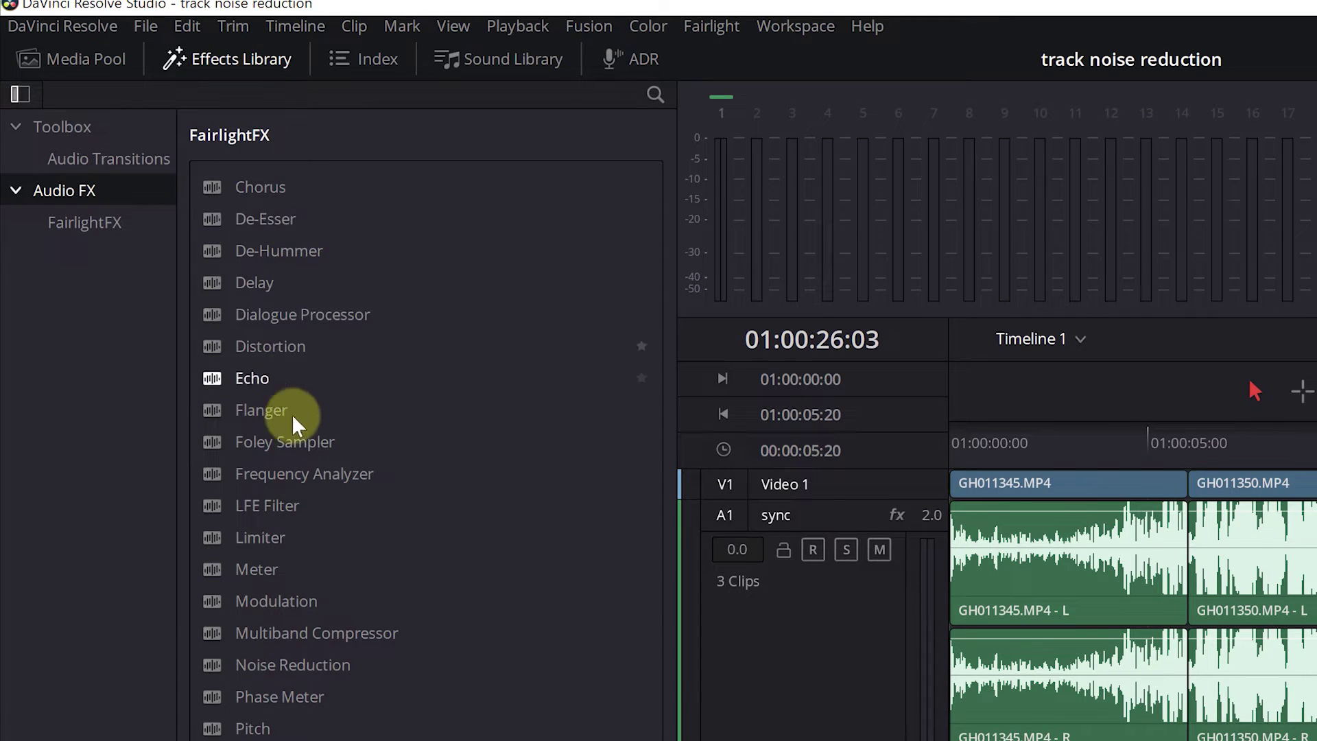
mouse_move(293, 668)
left_mouse_down()
mouse_move(854, 618)
mouse_move(794, 510)
mouse_move(763, 598)
left_mouse_up()
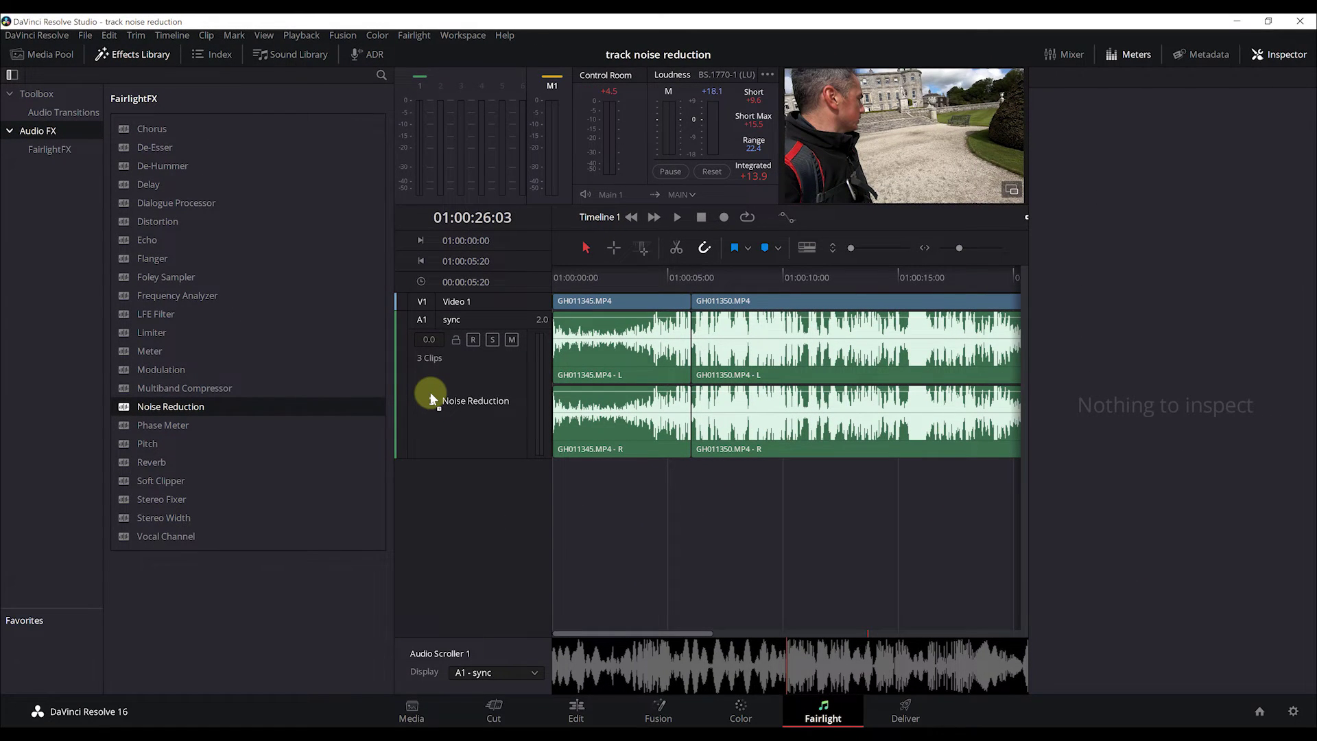
Drop Noise Reduction into slot 1 of the sync track, opening its plugin window.
left_click_drag(432, 399, 434, 396)
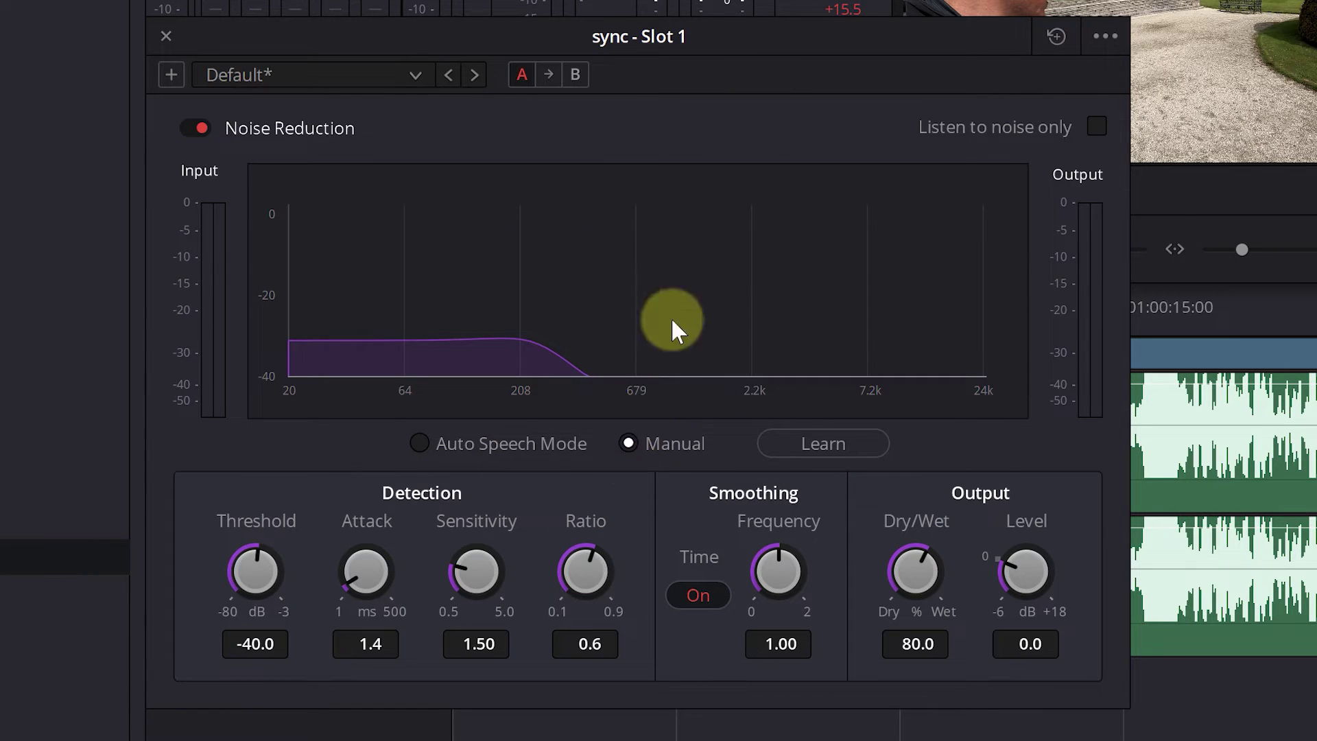
Move the Noise Reduction window to the top left, then scrub and play the first clip's opening.
left_click_drag(766, 35, 1, 140)
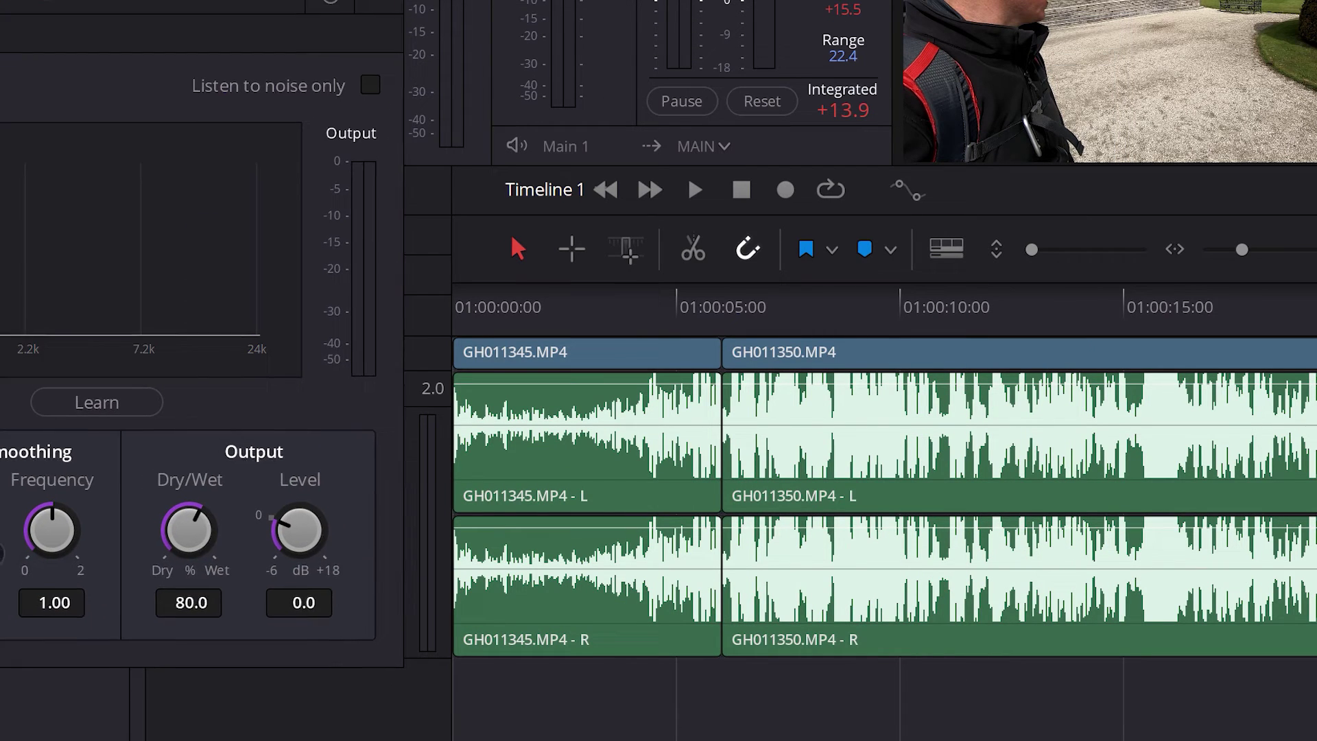
left_click_drag(1, 140, 59, 69)
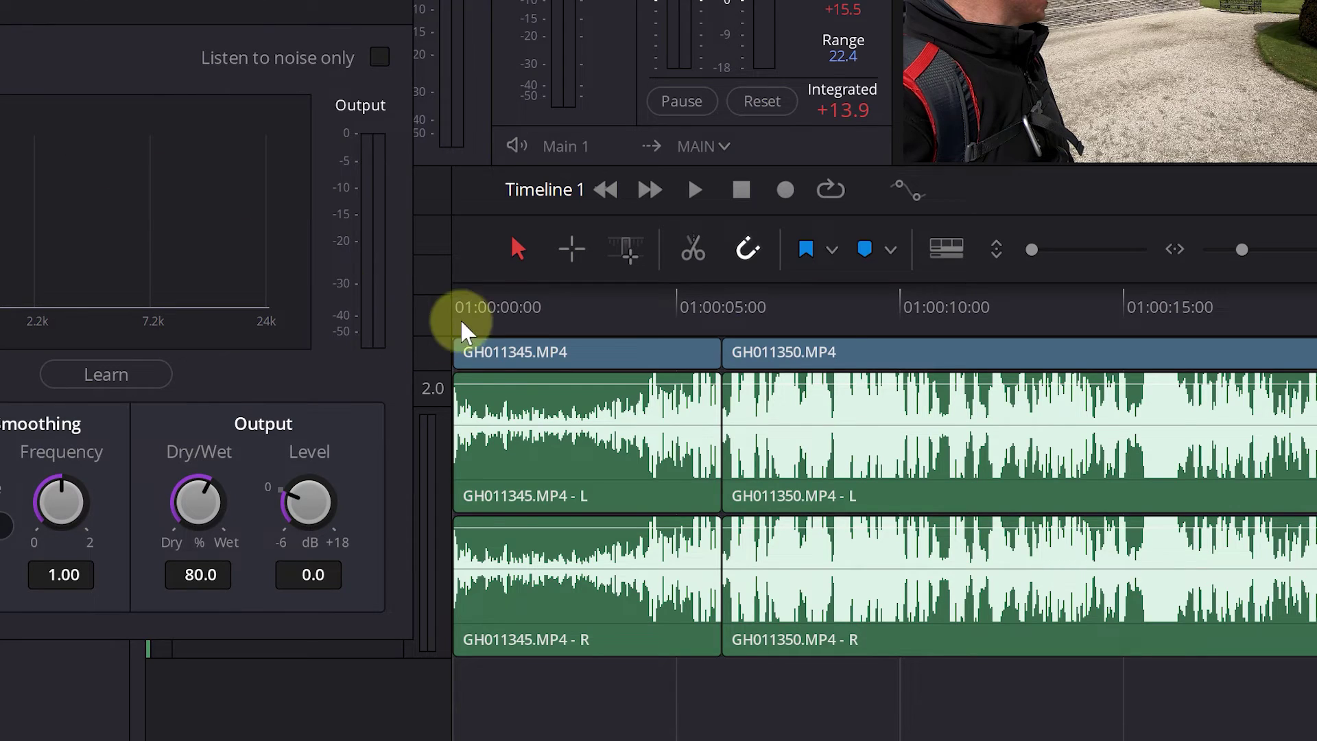
mouse_move(500, 310)
left_mouse_down()
mouse_move(648, 328)
mouse_move(589, 362)
mouse_move(413, 380)
left_mouse_up()
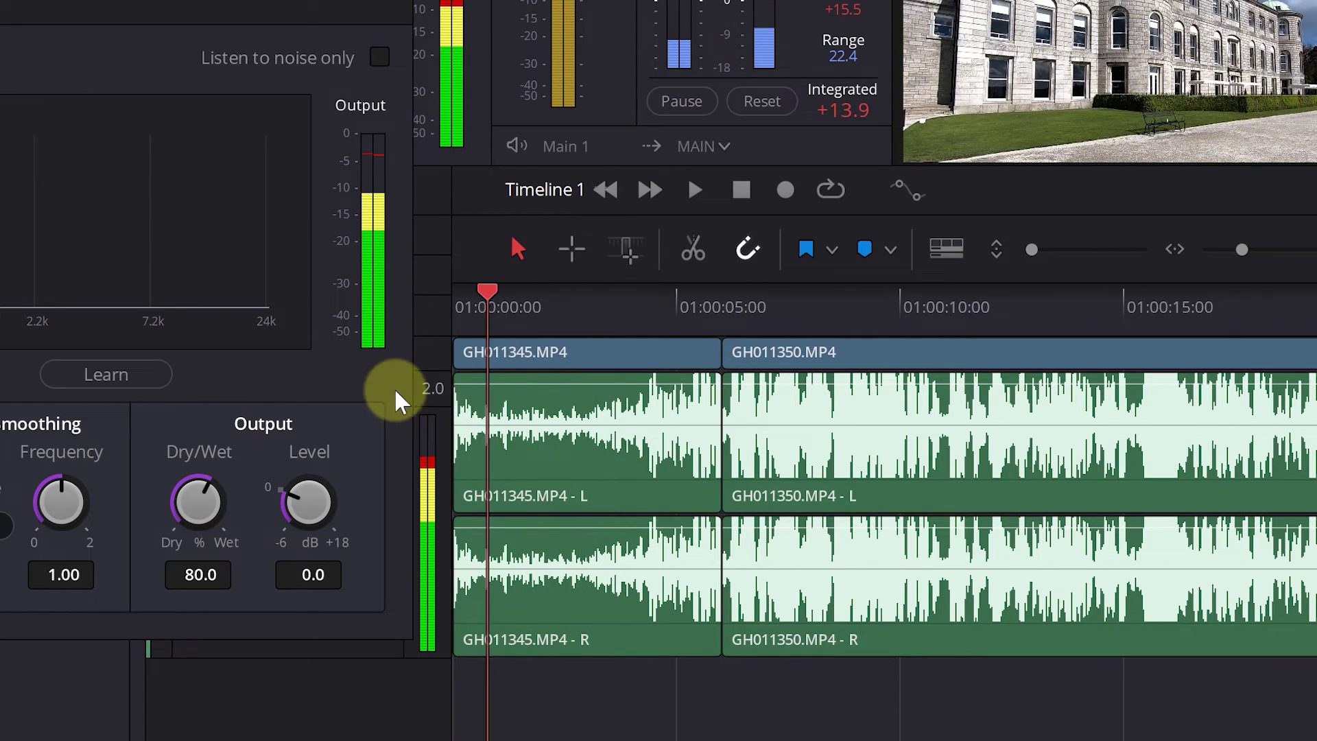
key("space")
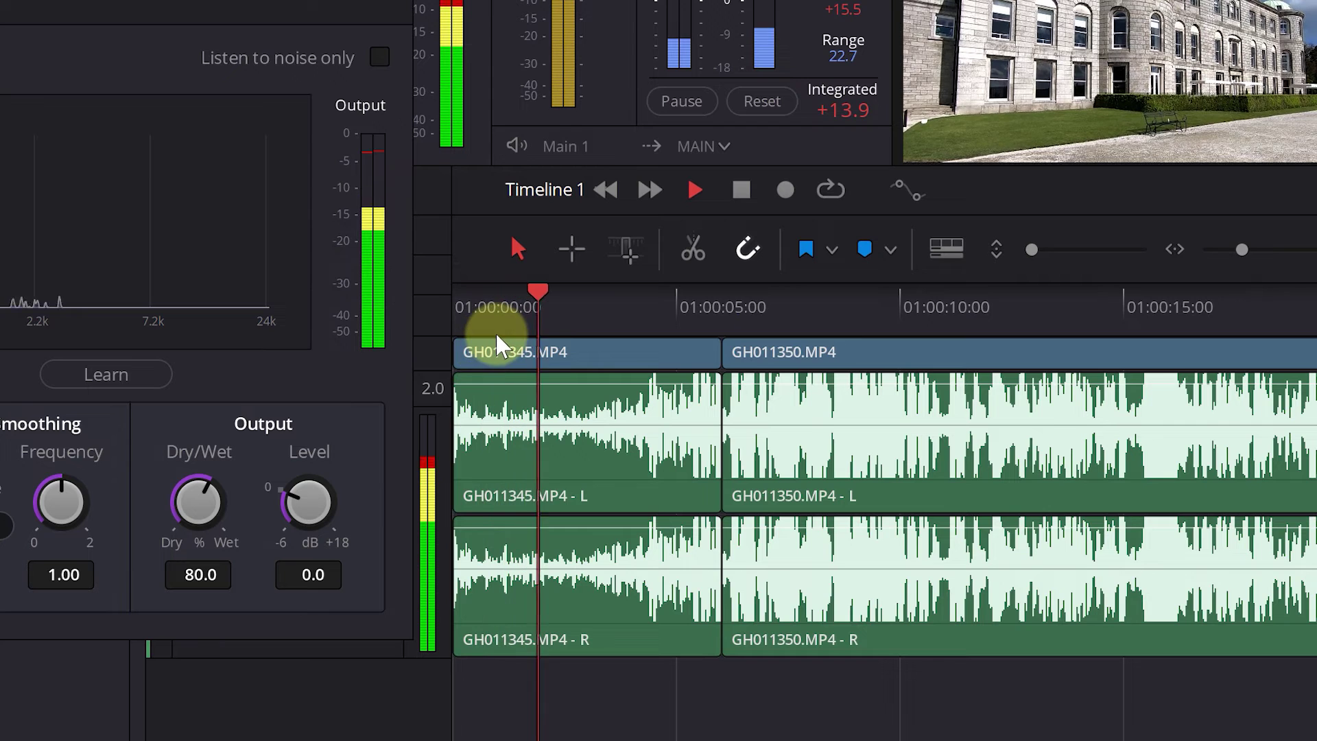
key("space")
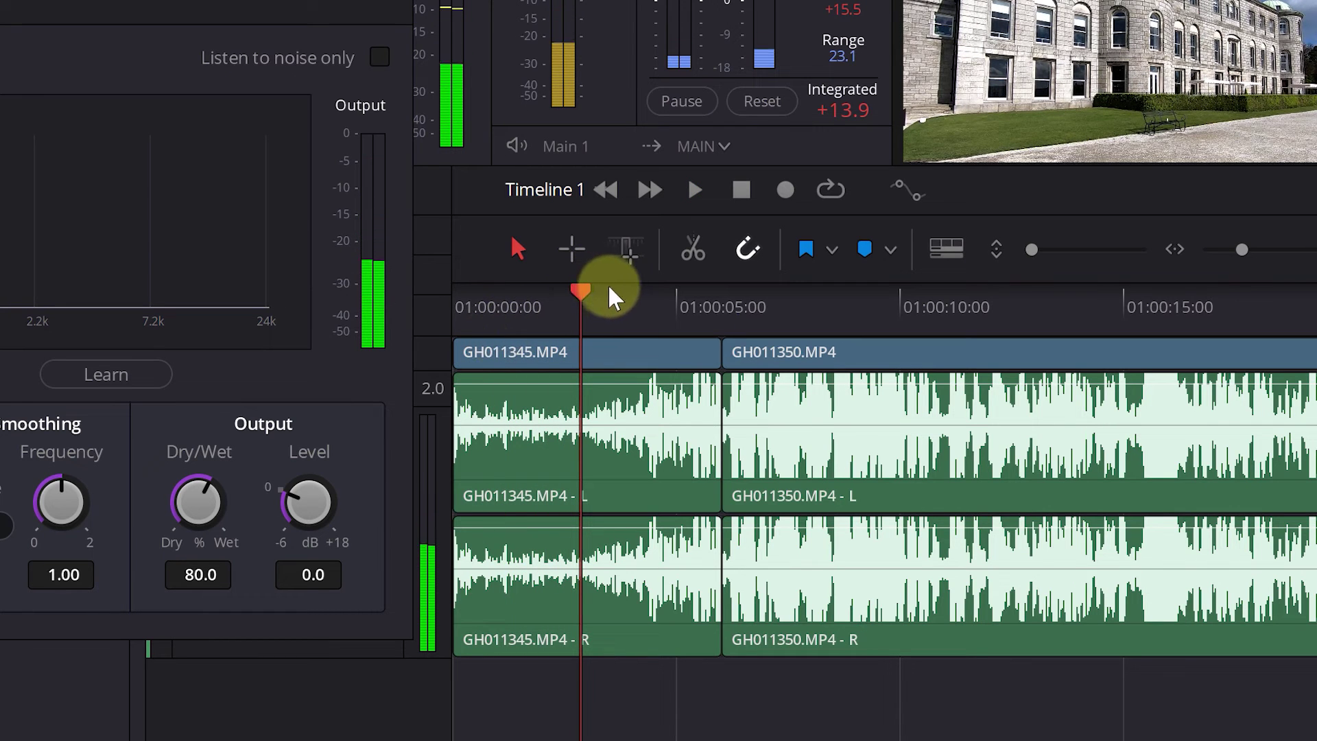
mouse_move(582, 287)
left_mouse_down()
mouse_move(615, 289)
mouse_move(444, 335)
left_mouse_up()
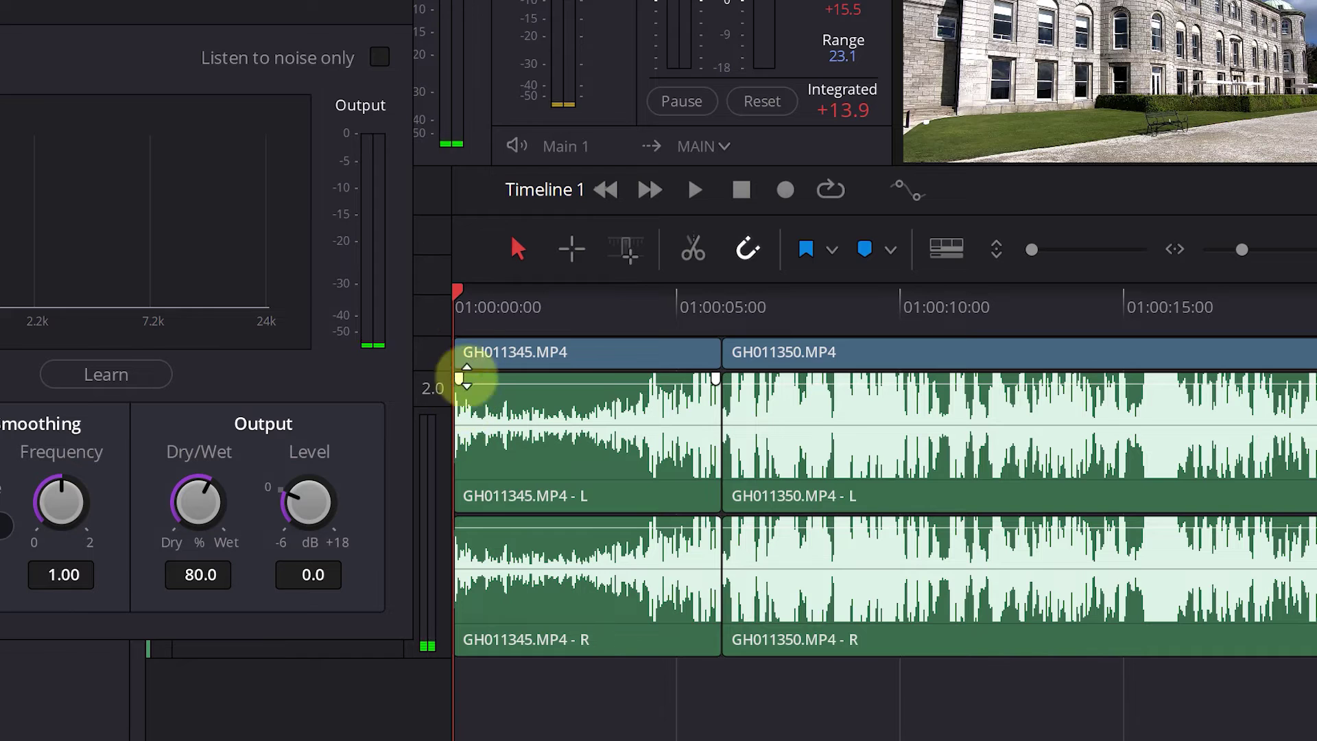
Mark an in point at the timeline start and an out point about 3 seconds in, then play it.
left_click(466, 323)
left_click_drag(455, 287, 591, 322)
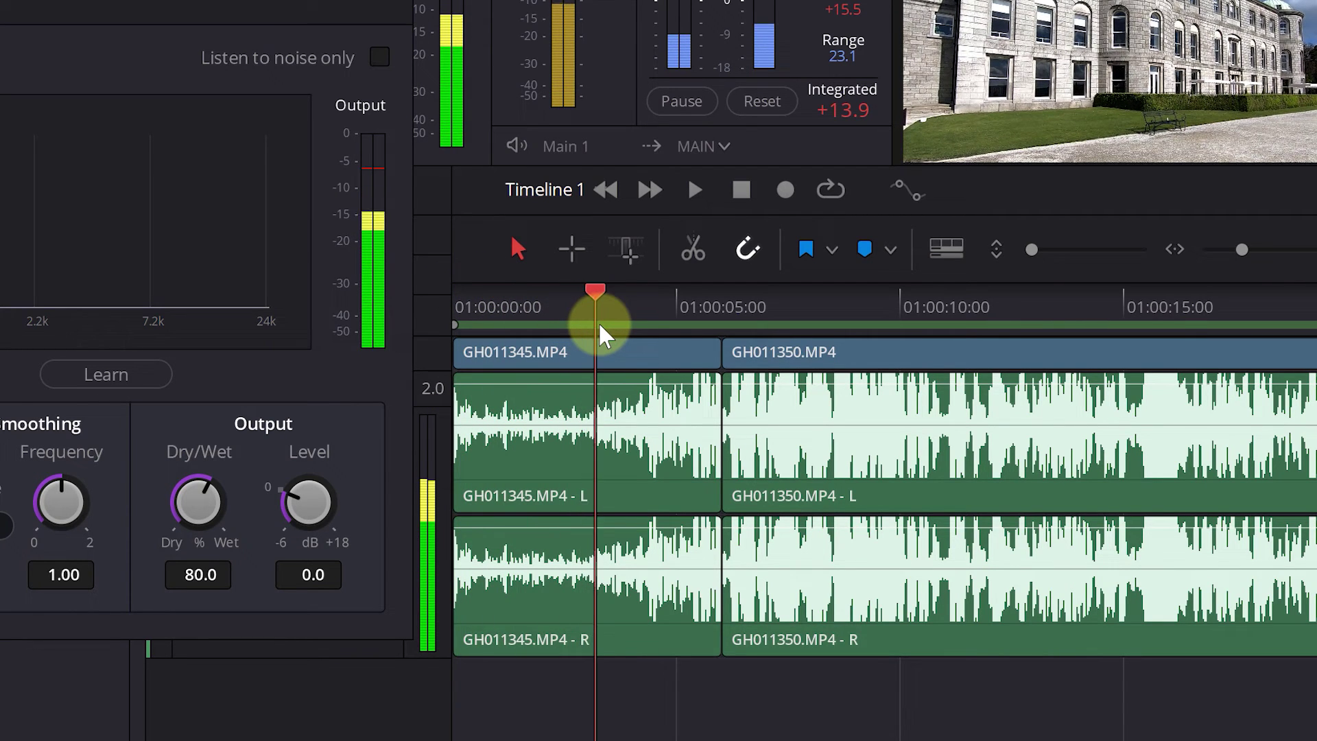
key("o")
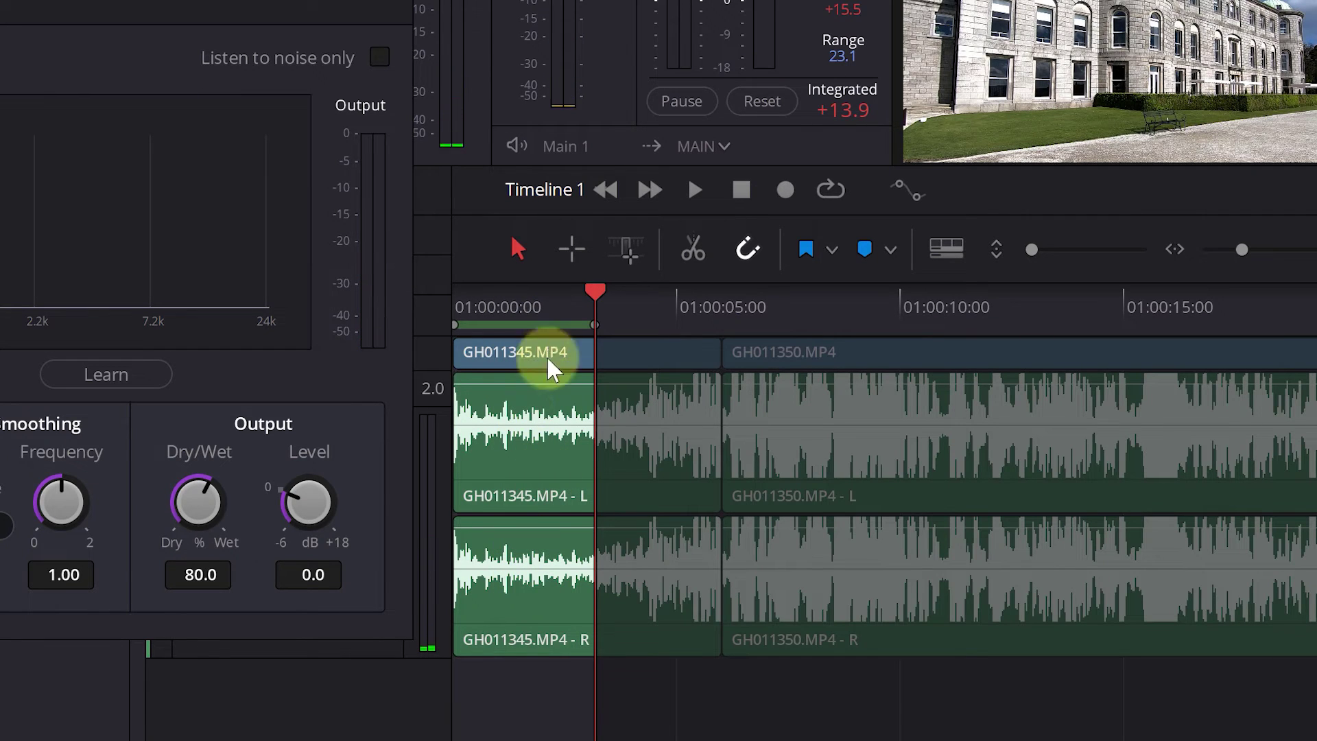
key("space")
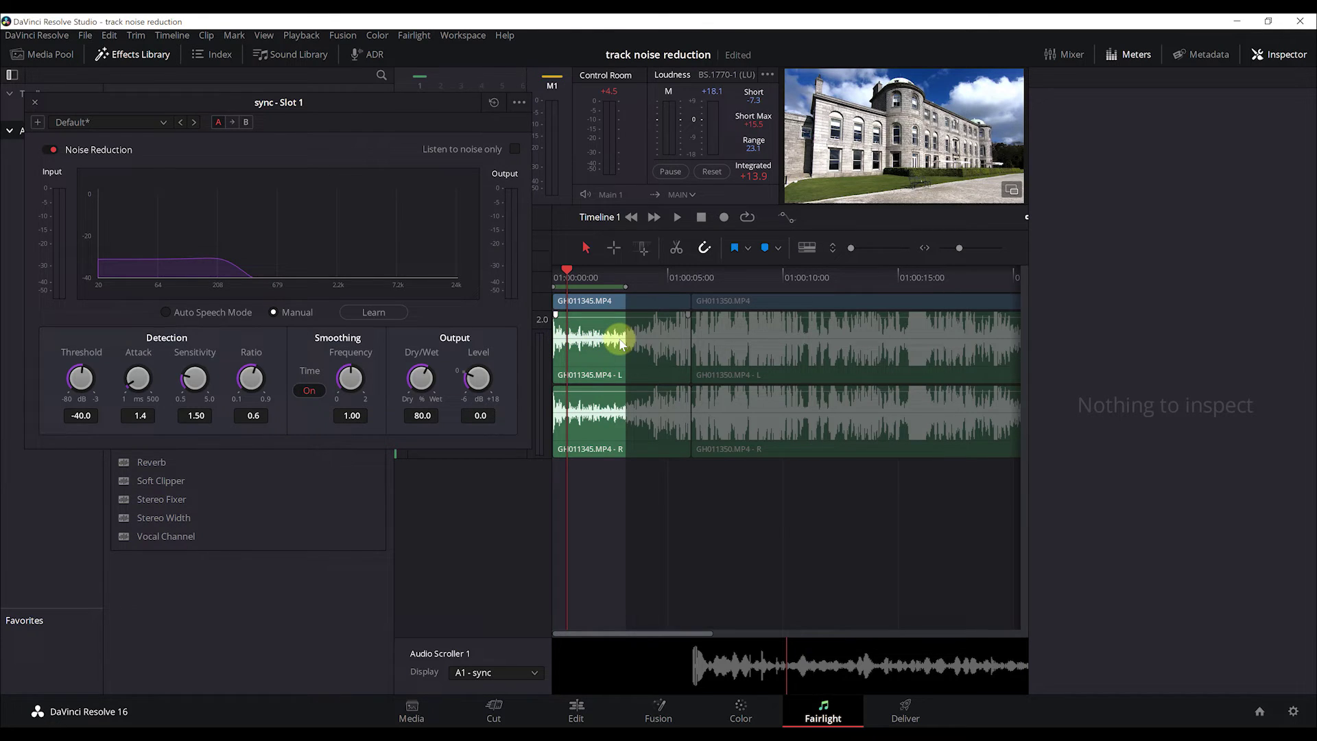
Turn on Learn and play the marked opening range from Home to capture the noise profile.
left_click(384, 312)
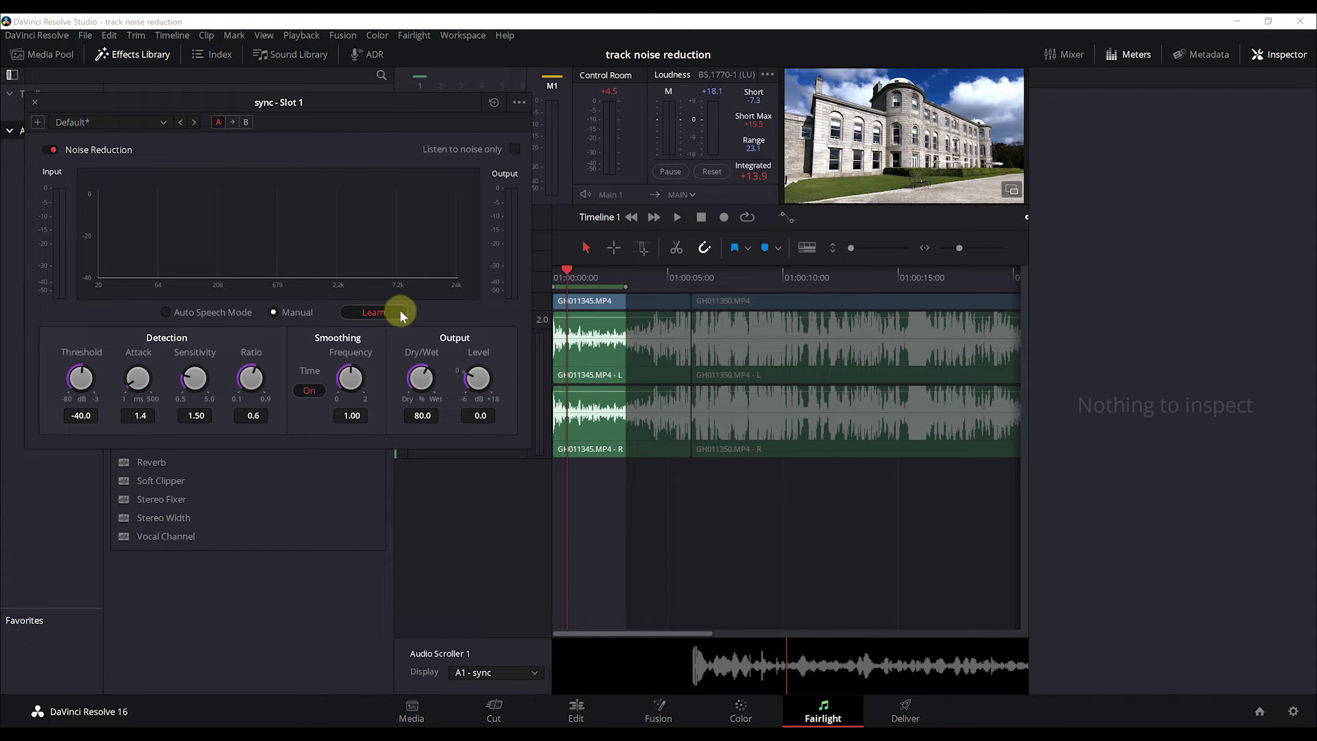
key("Home")
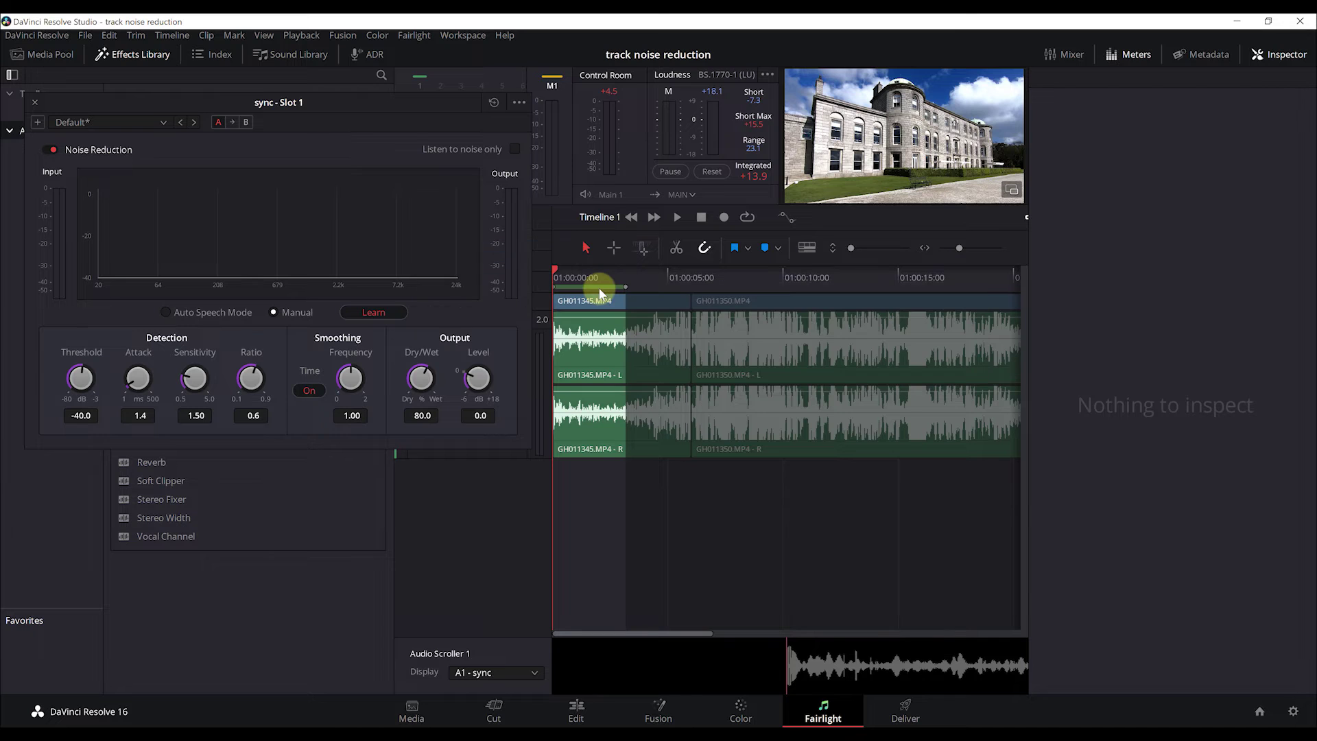
key("alt+slash")
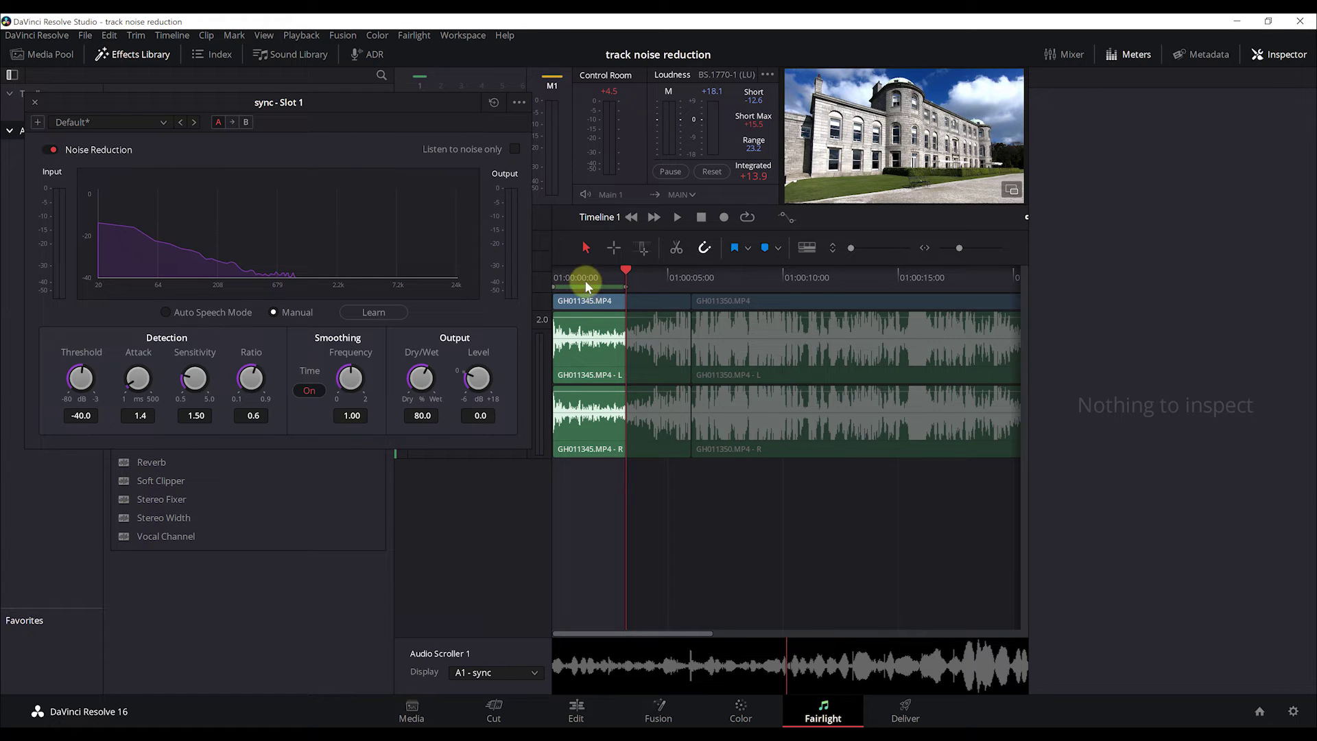
Clear the in/out range, toggle Learn off, and play the cleaned track before returning to the start.
key("alt+x")
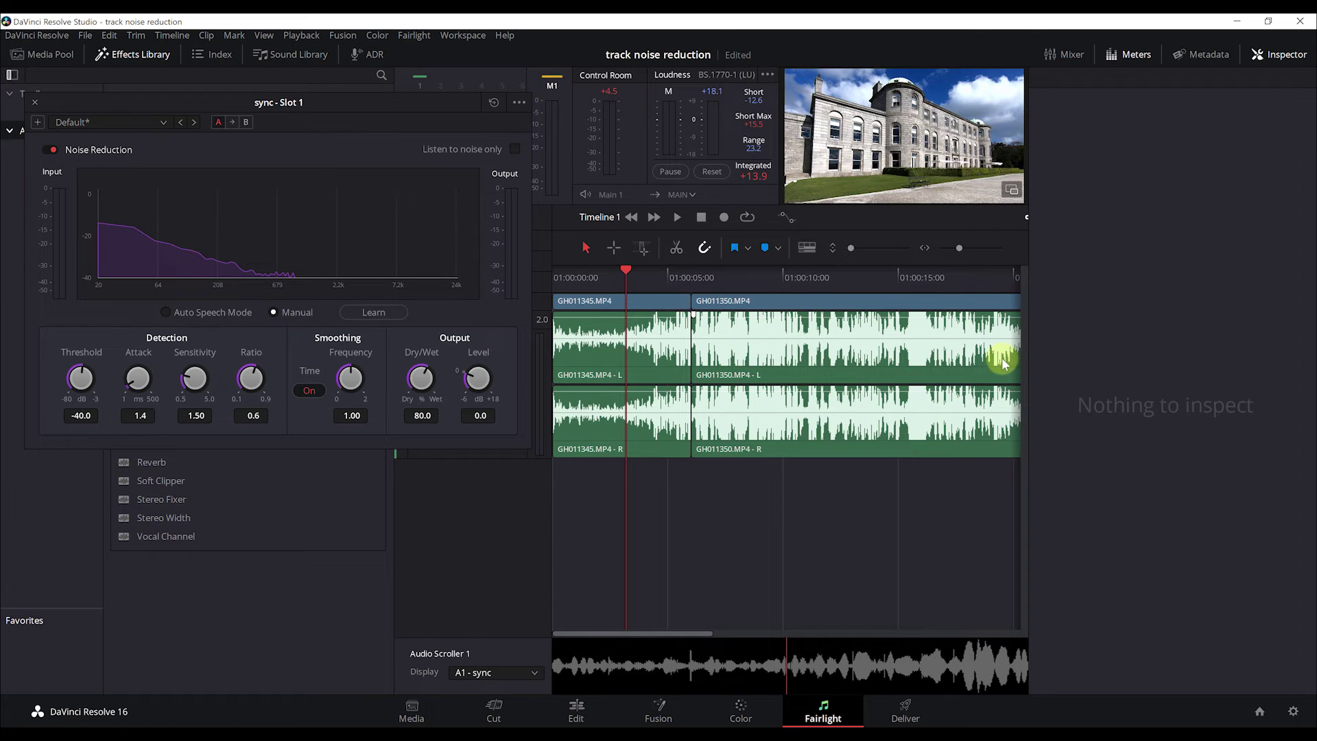
left_click(373, 313)
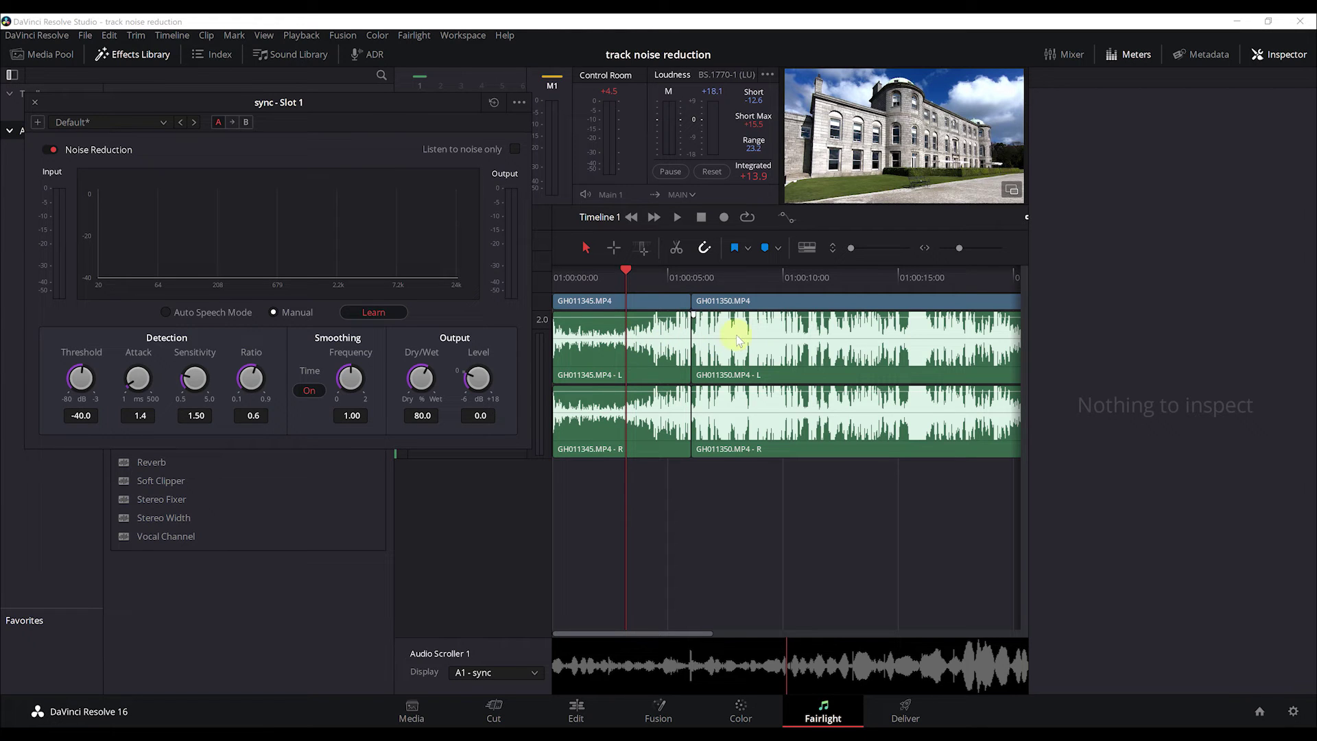
key("space")
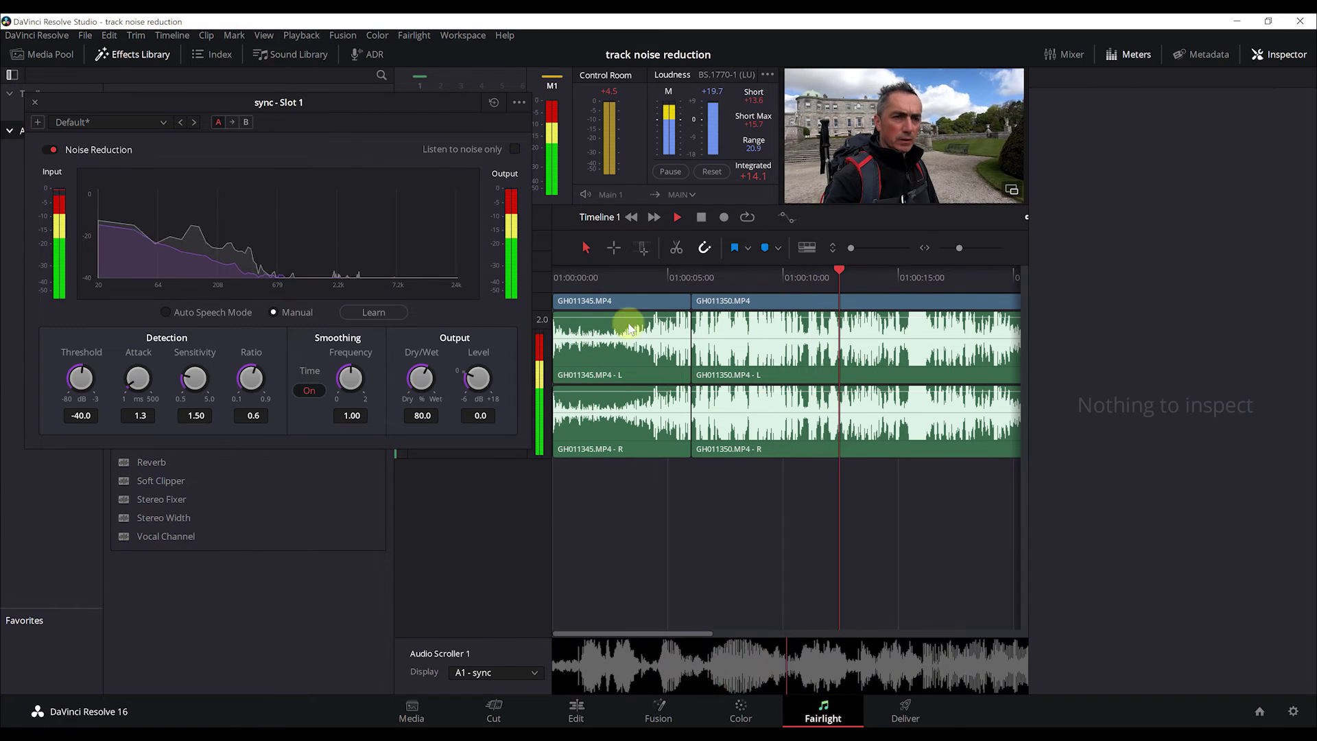
key("space")
left_click(739, 280)
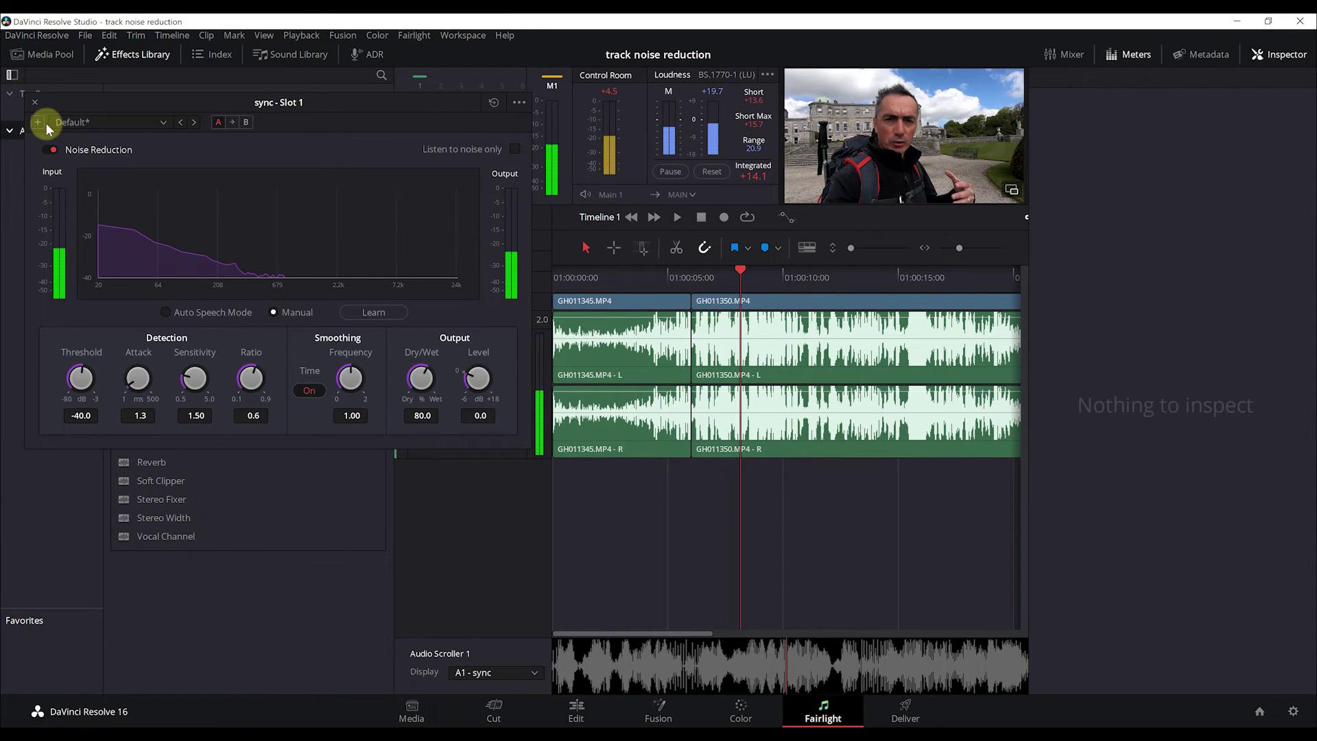
left_click(618, 277)
left_click(556, 277)
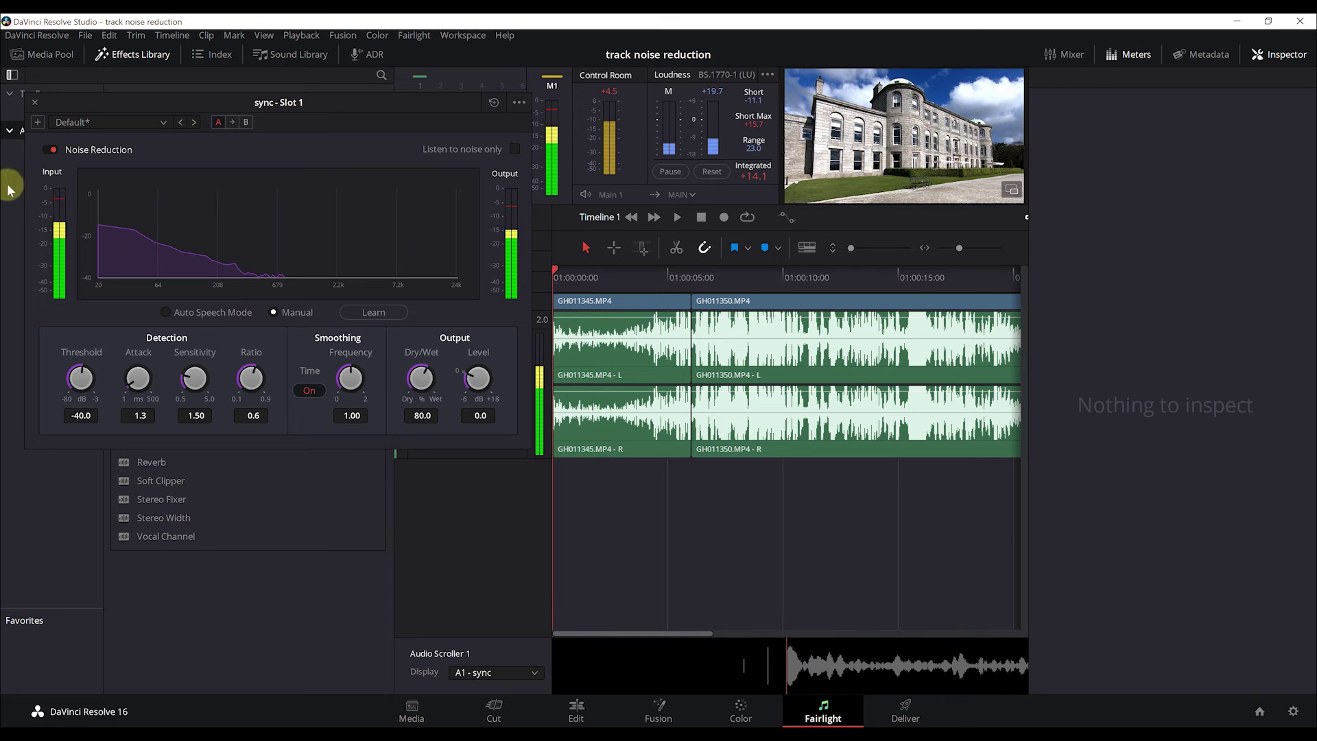
Compare playback with Noise Reduction bypassed and then re-enabled from the timeline start.
left_click(50, 154)
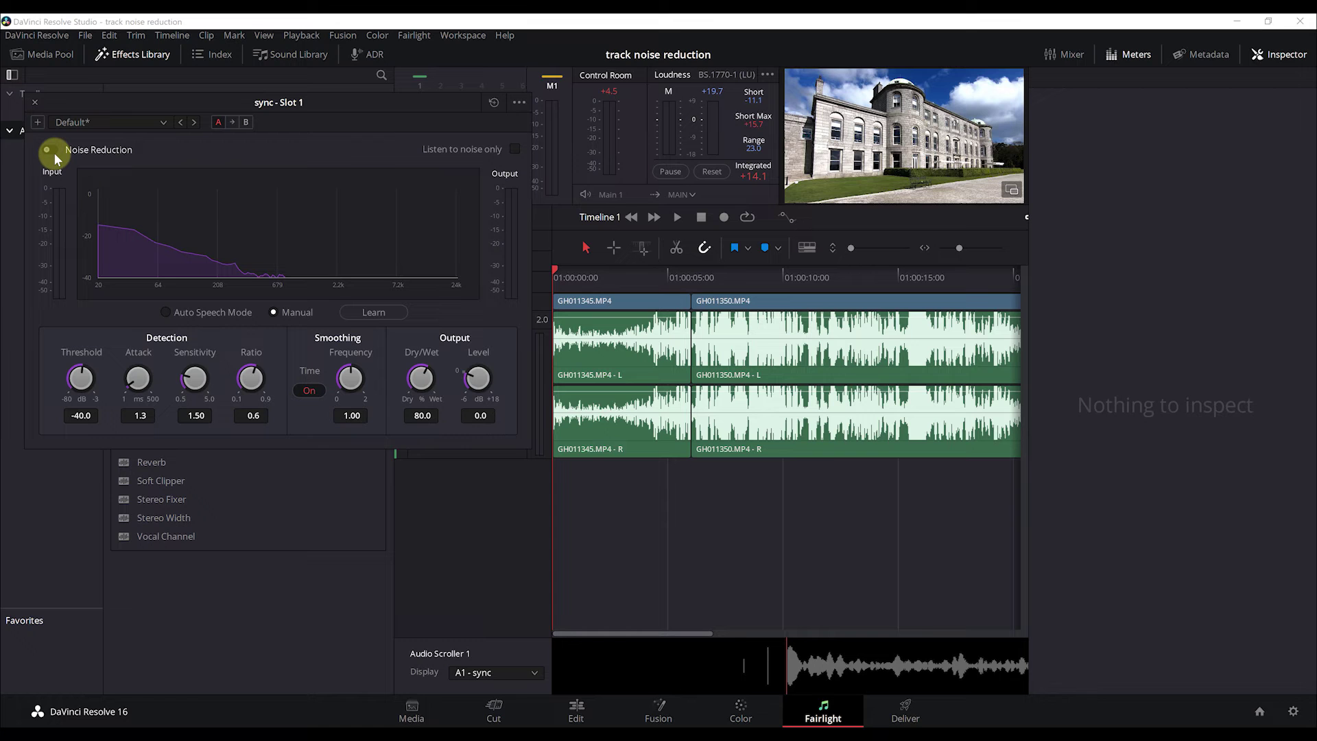
key("space")
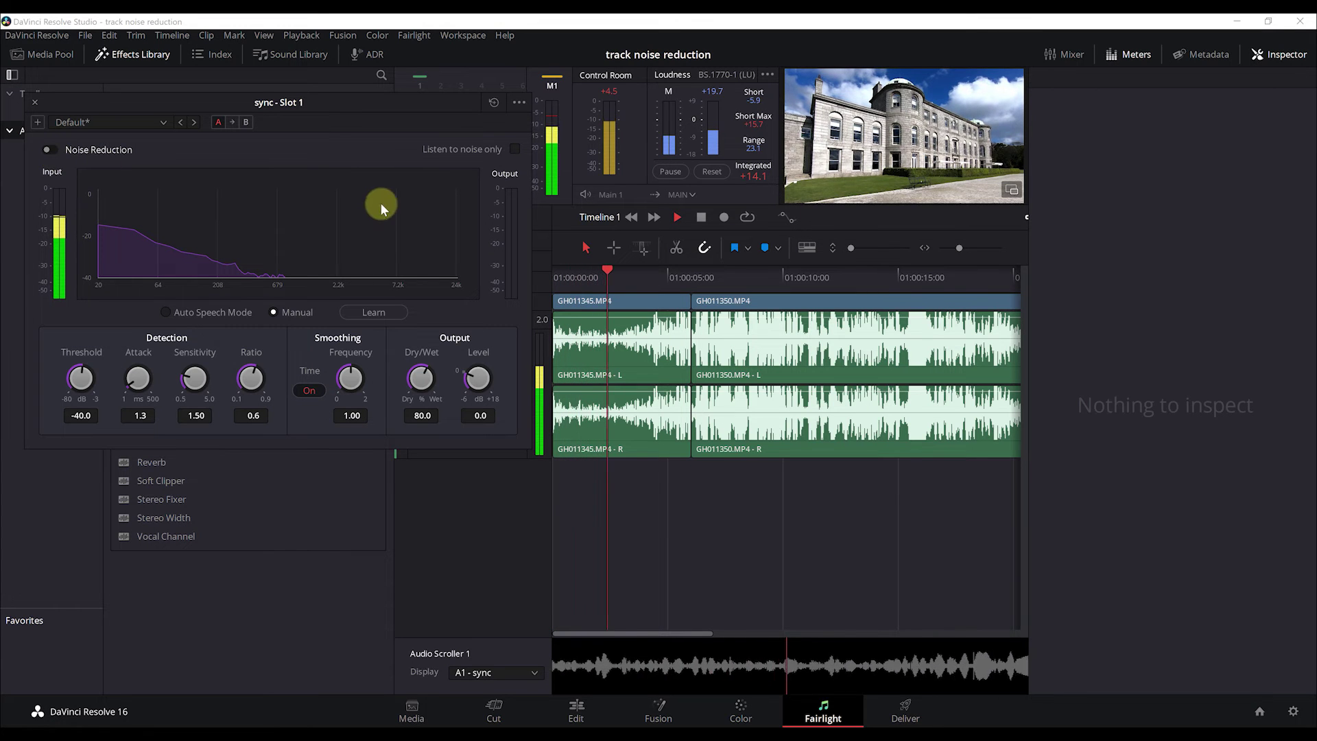
left_click_drag(595, 277, 548, 278)
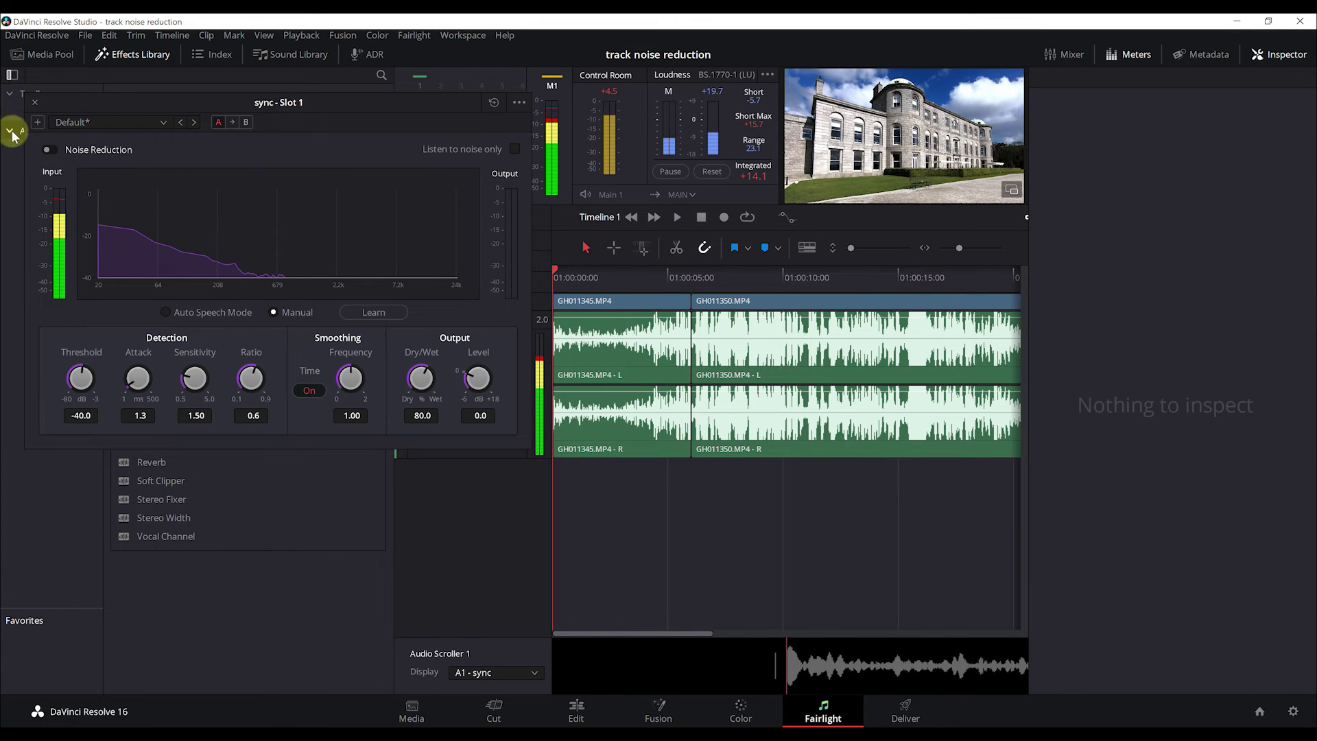
left_click(50, 149)
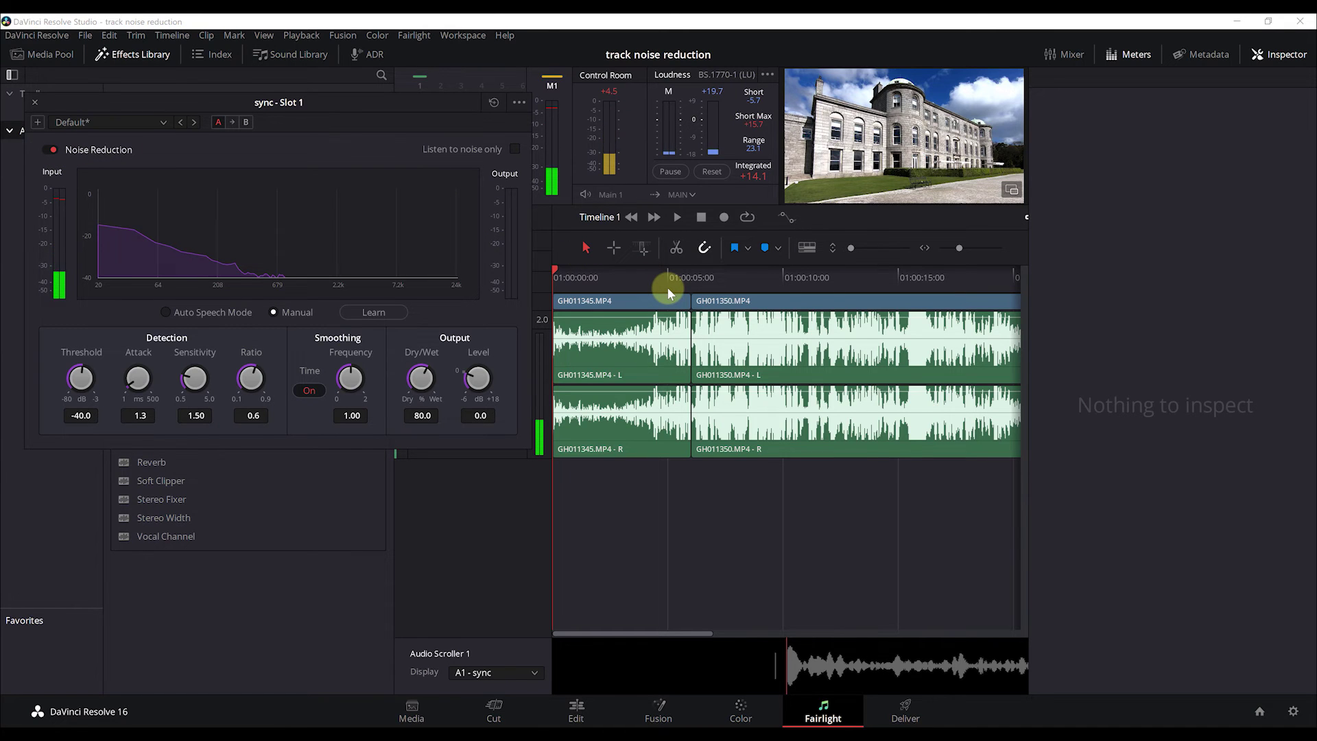
key("space")
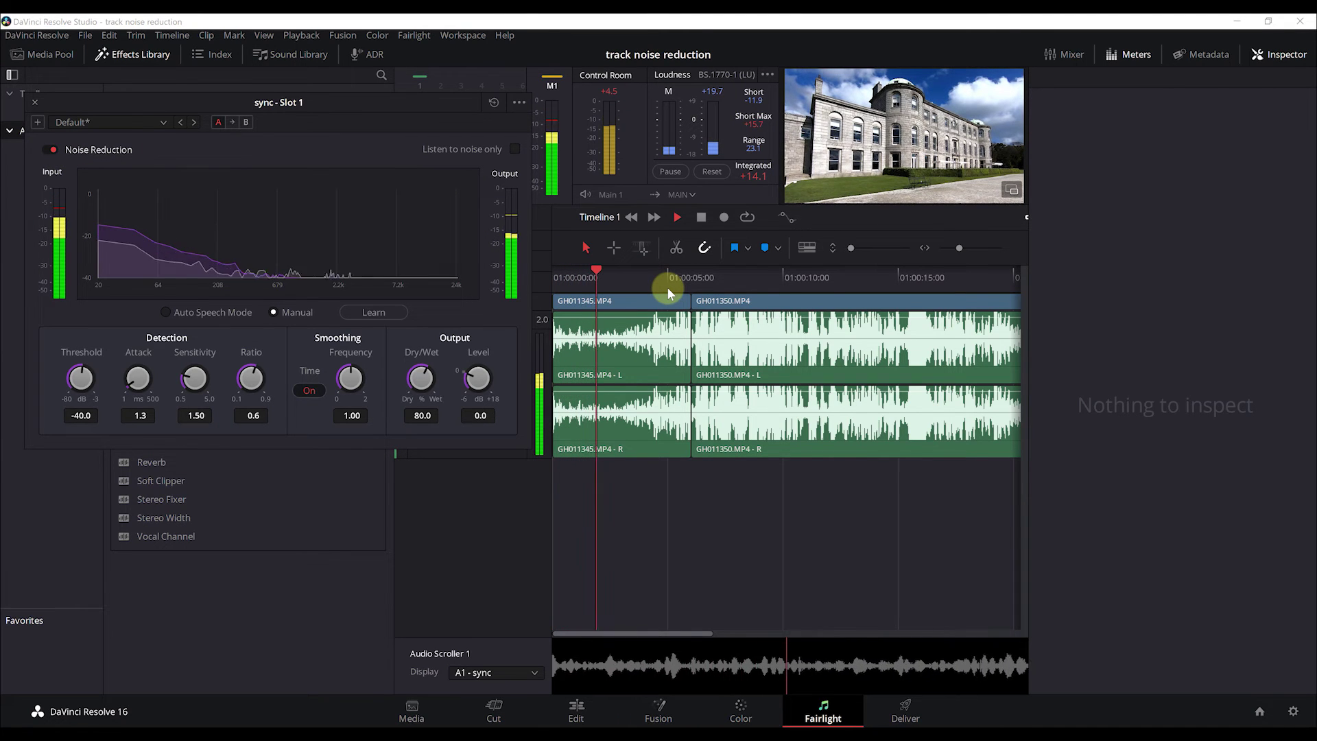
key("space")
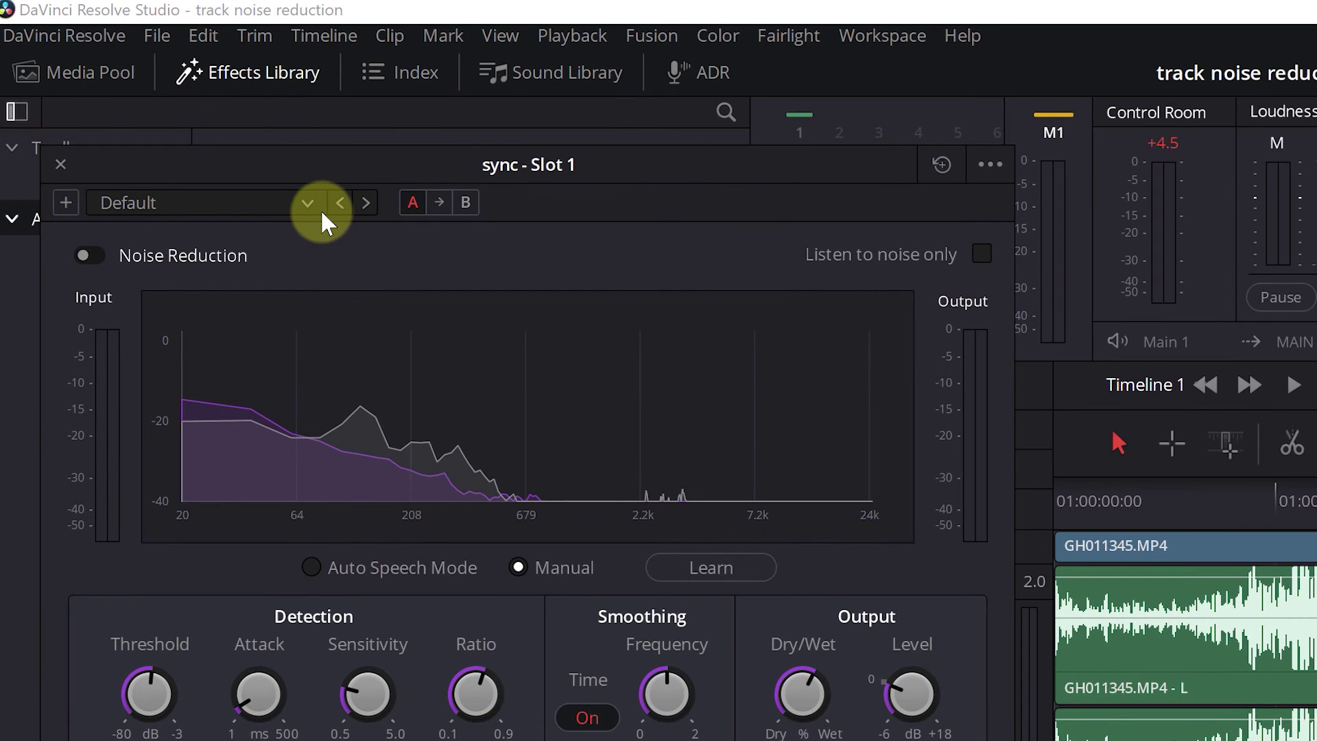
Choose Reset Noise Profile from the preset list, select Auto Speech Mode, and play the track.
left_click(307, 202)
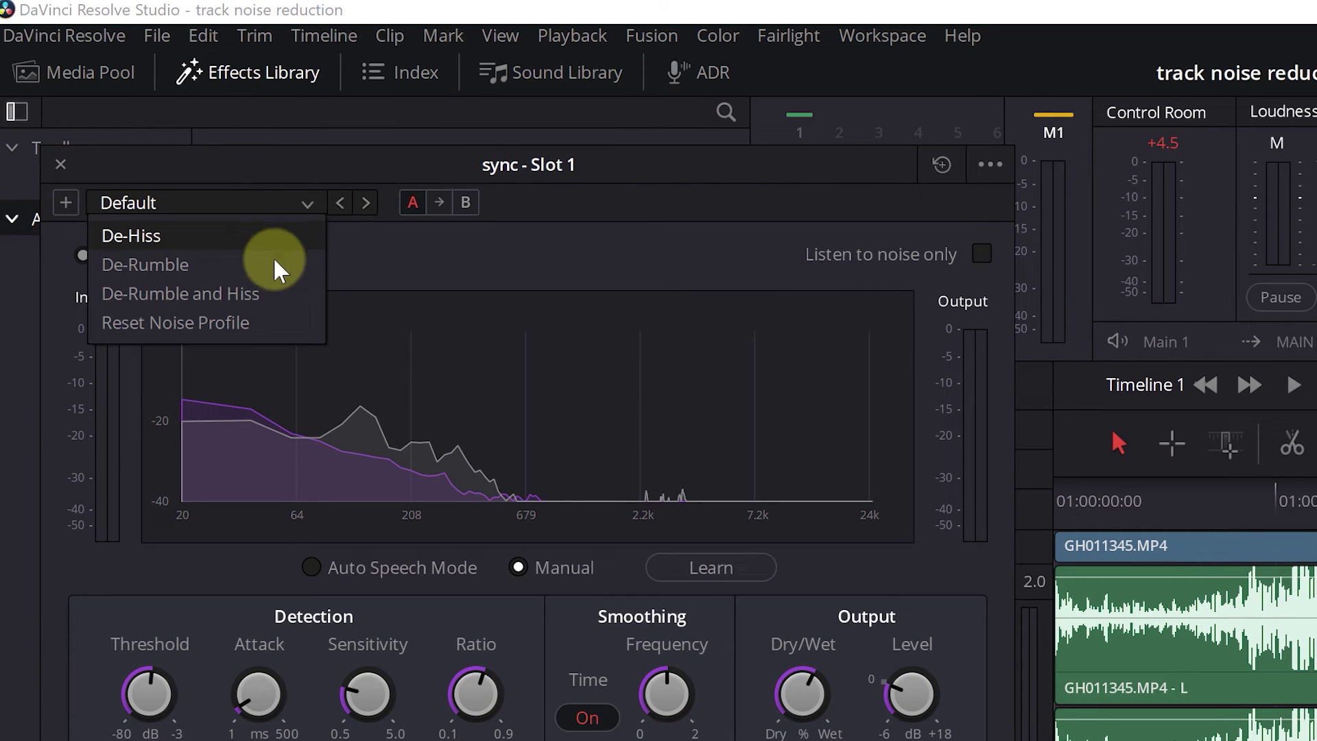
left_click(229, 322)
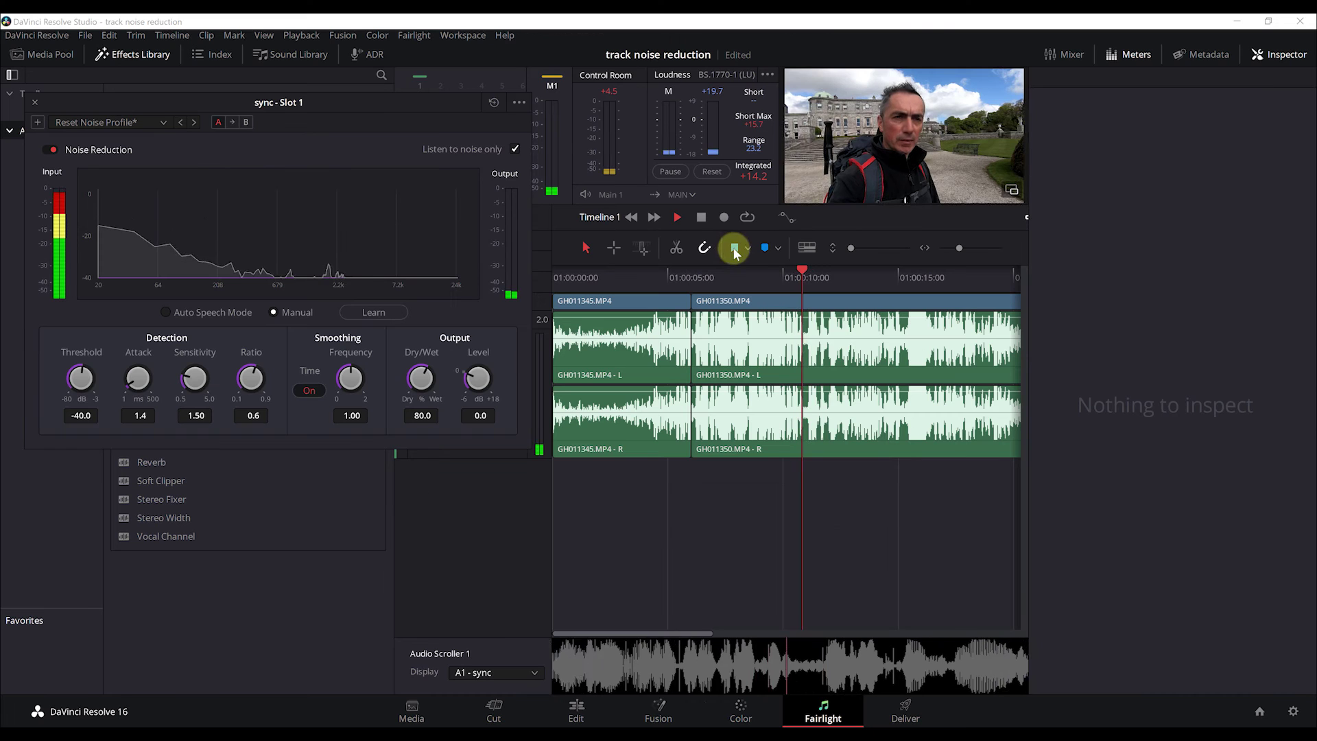
left_click_drag(744, 273, 635, 266)
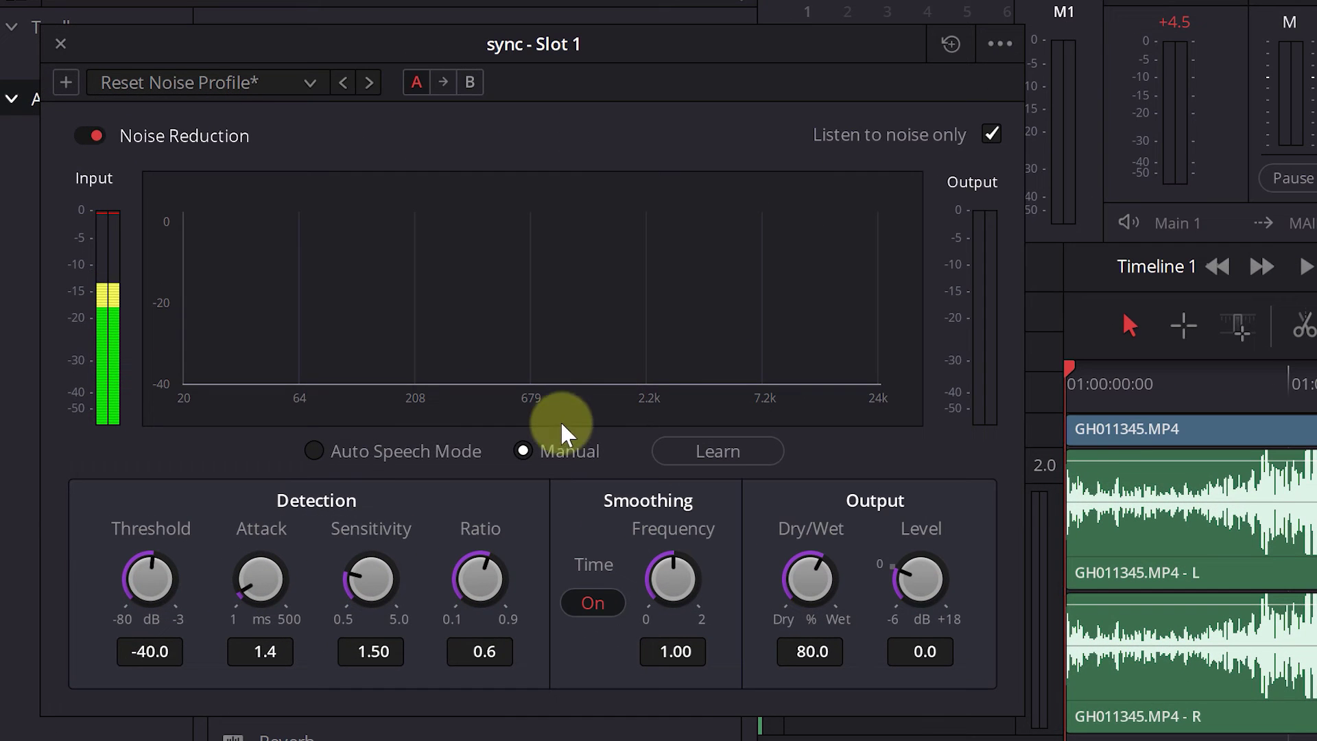
left_click(312, 454)
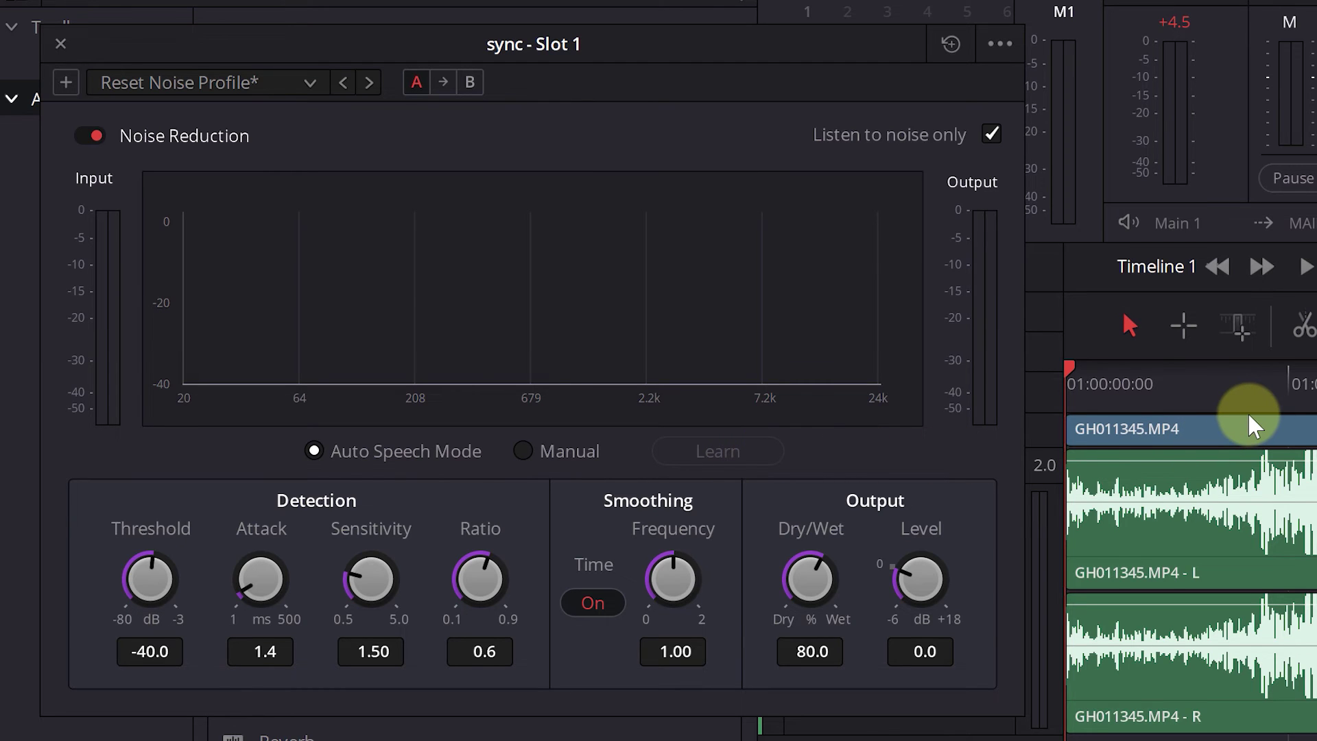
key("space")
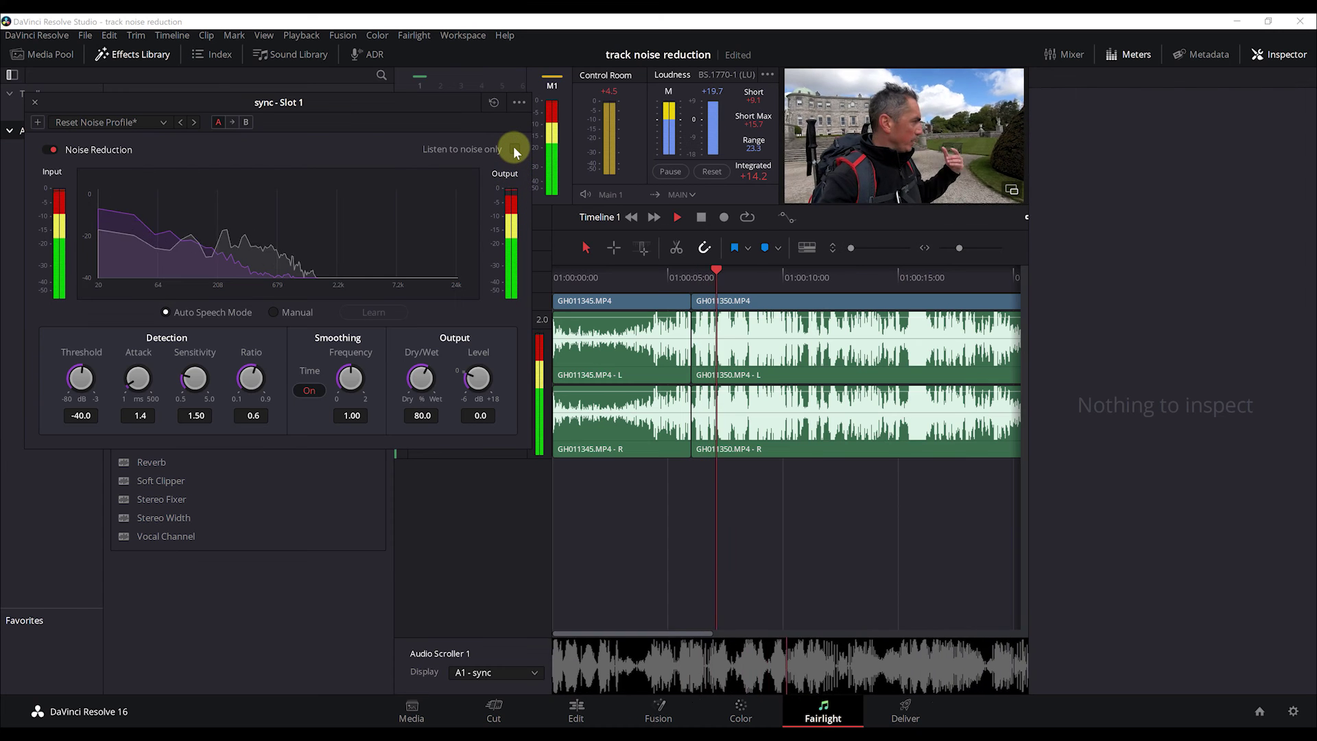
left_click(515, 150)
key("space")
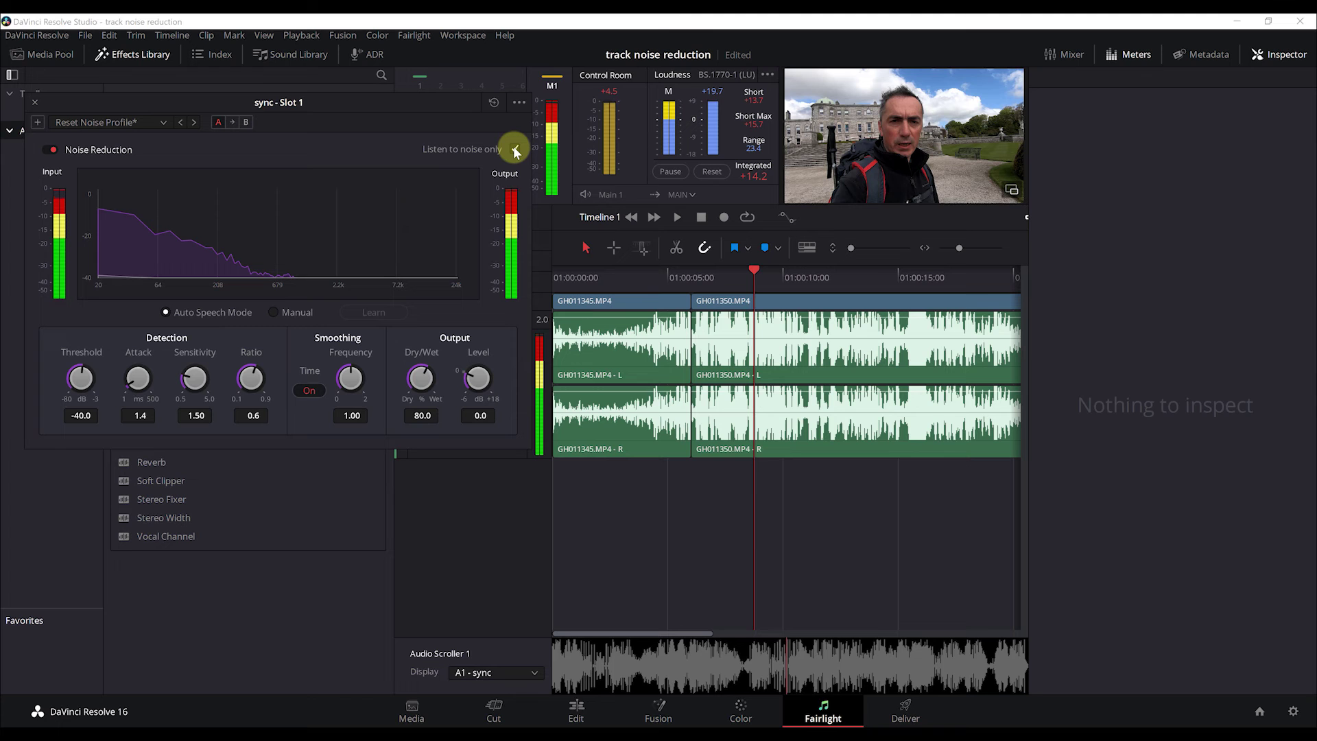
key("space")
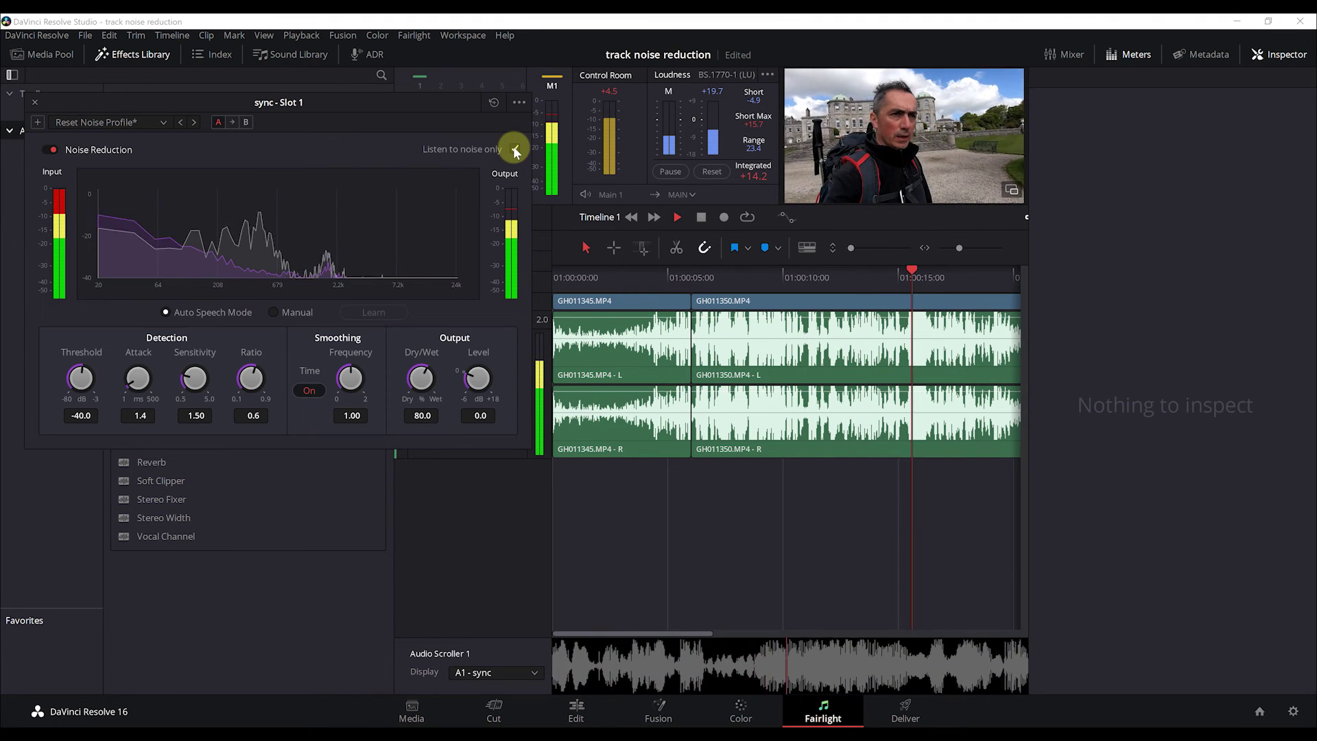
key("space")
left_click(705, 266)
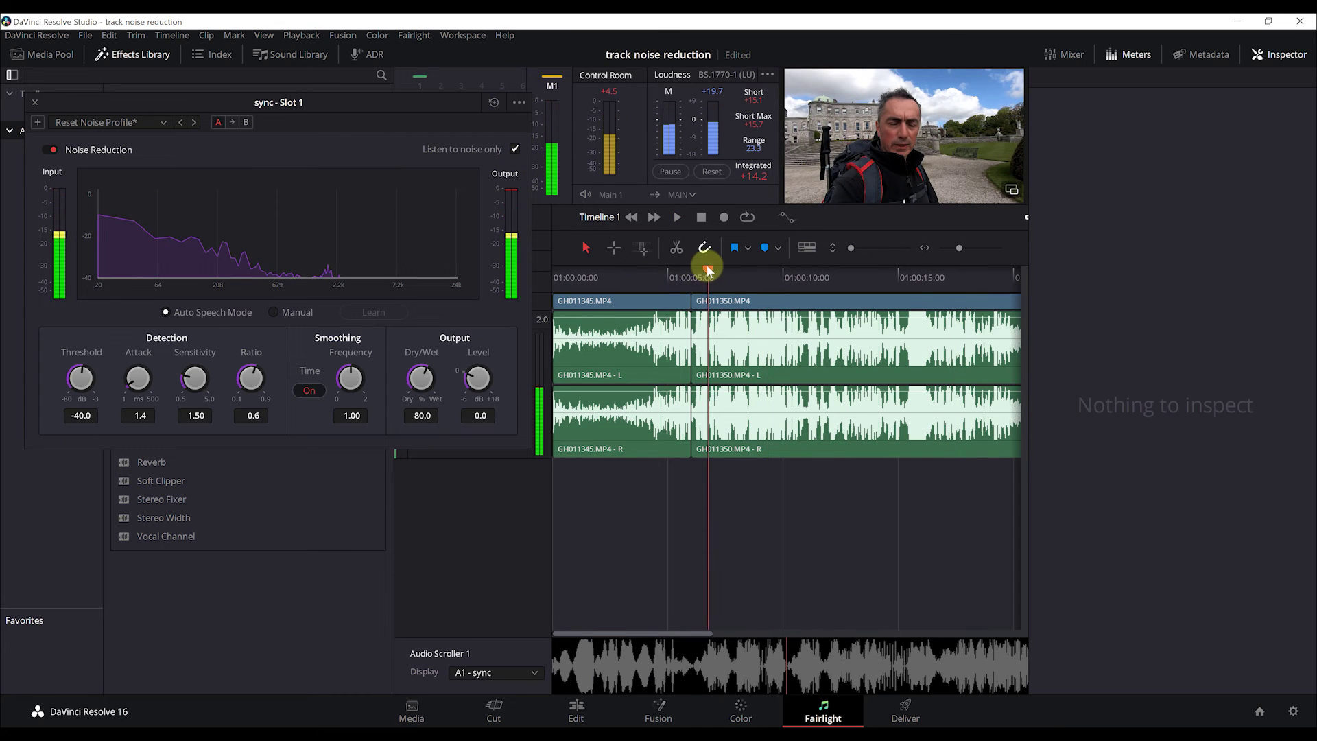
left_click(514, 149)
key("space")
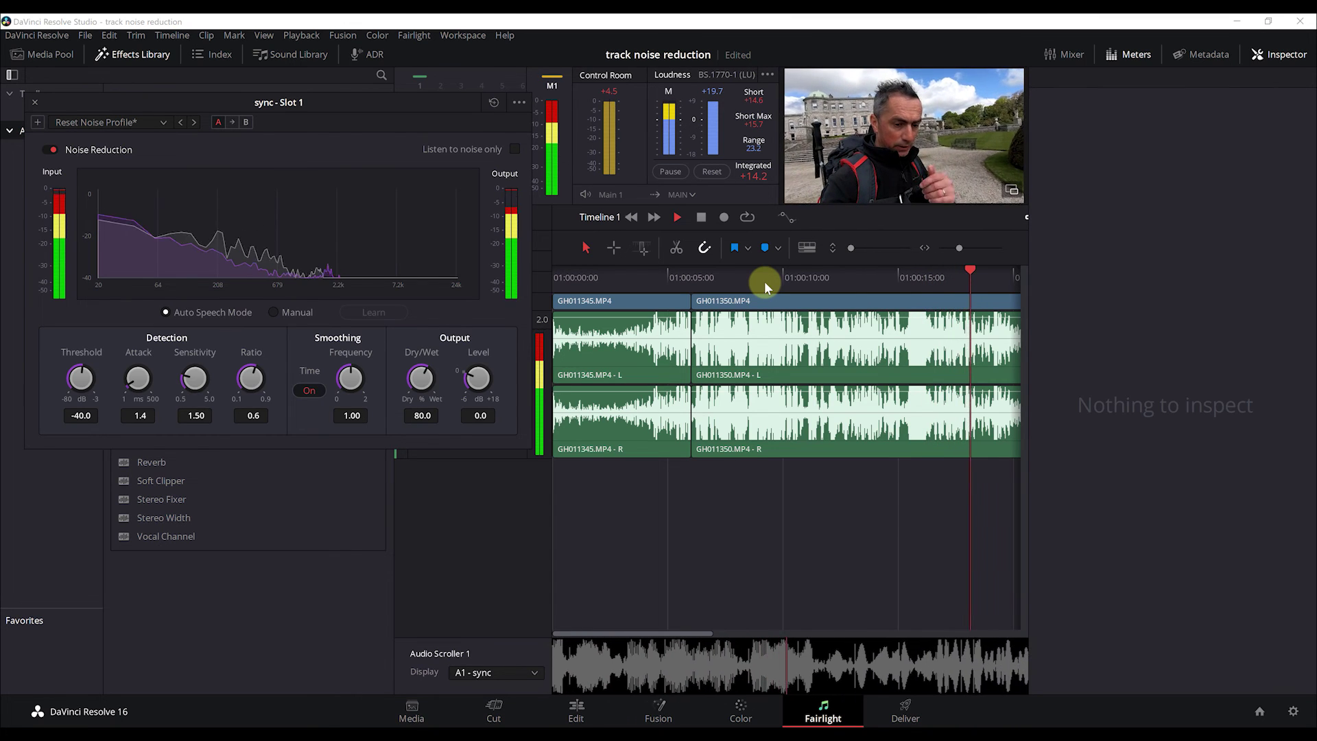
Stop playback of the sync track running in Auto Speech Mode.
key("space")
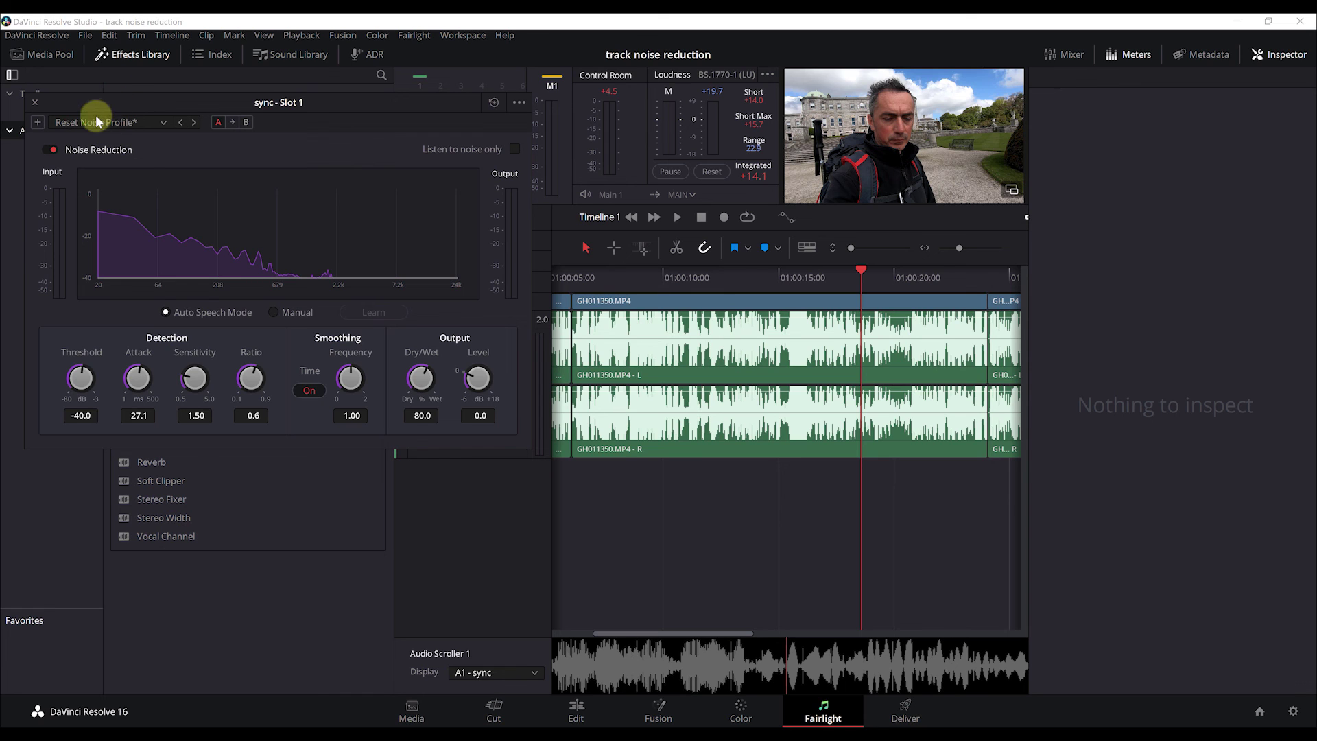
Close the Noise Reduction window, then select the clip and A1 track header to show it in the Inspector.
left_click(35, 105)
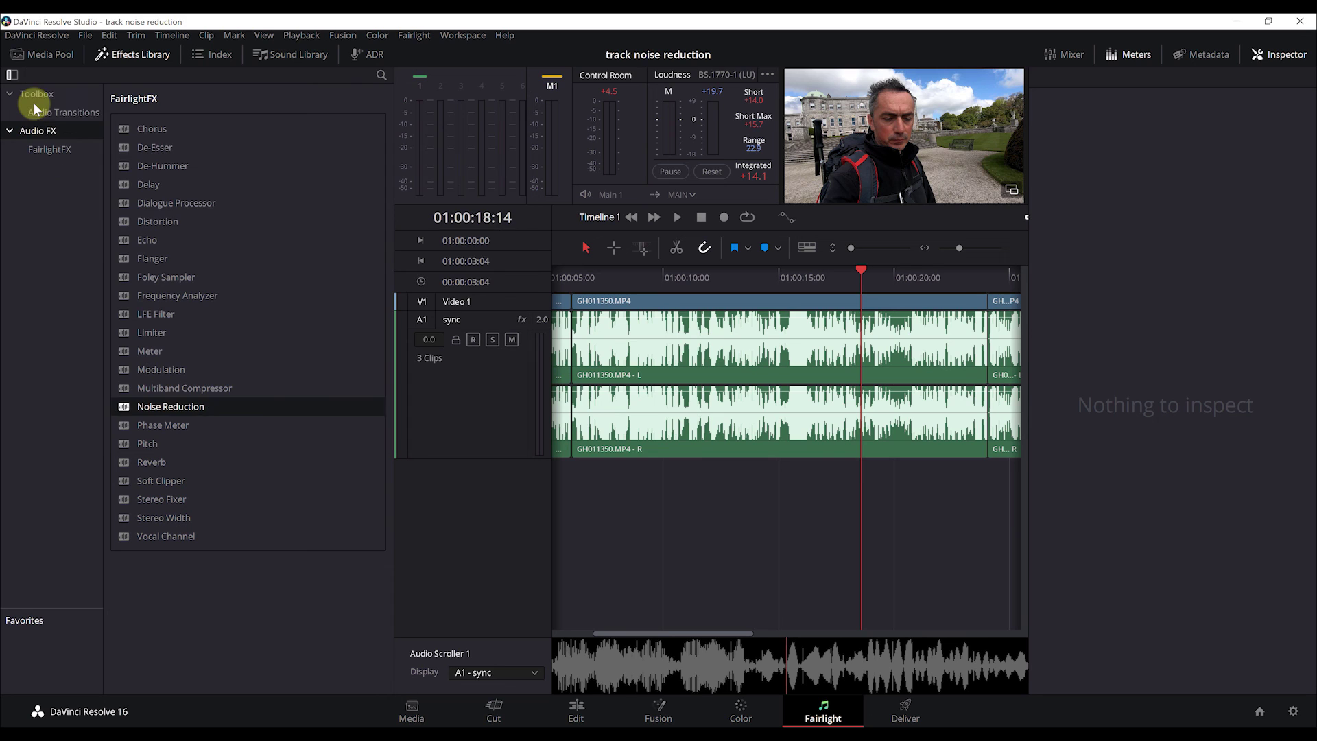
left_click(703, 340)
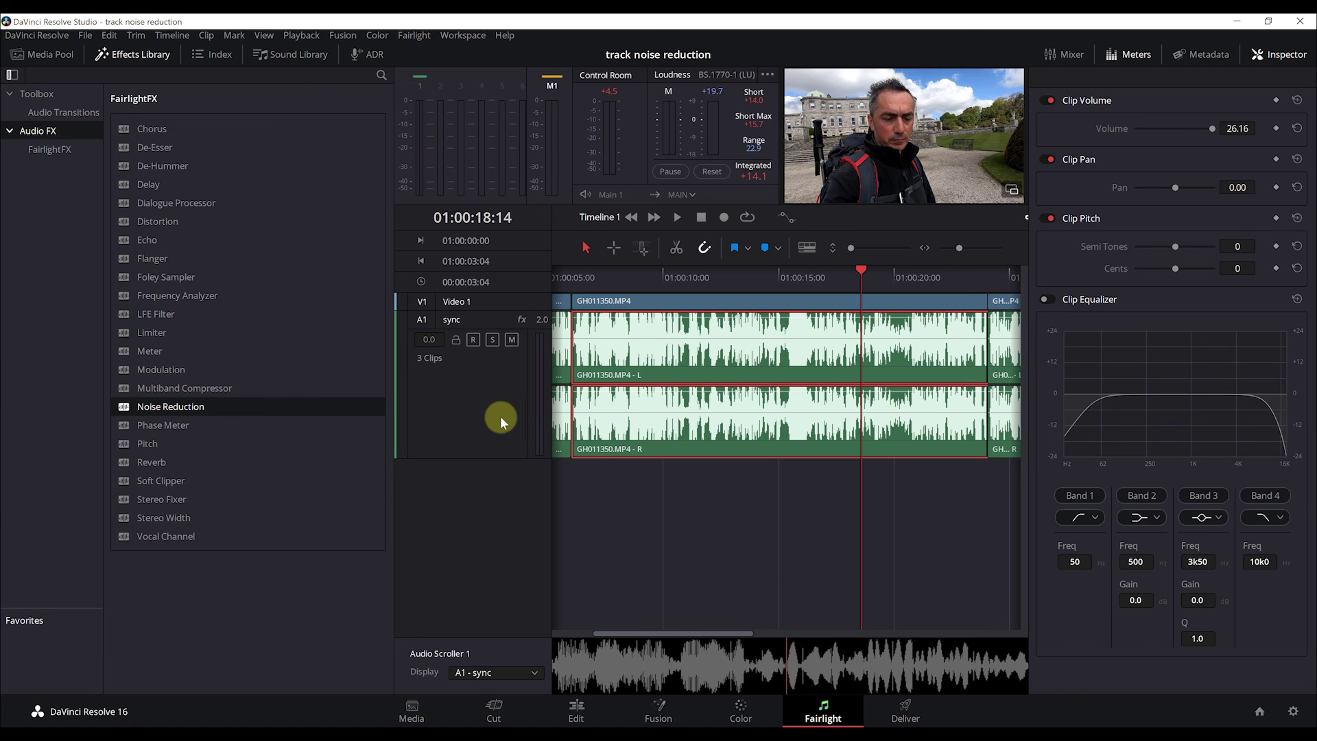
left_click(463, 405)
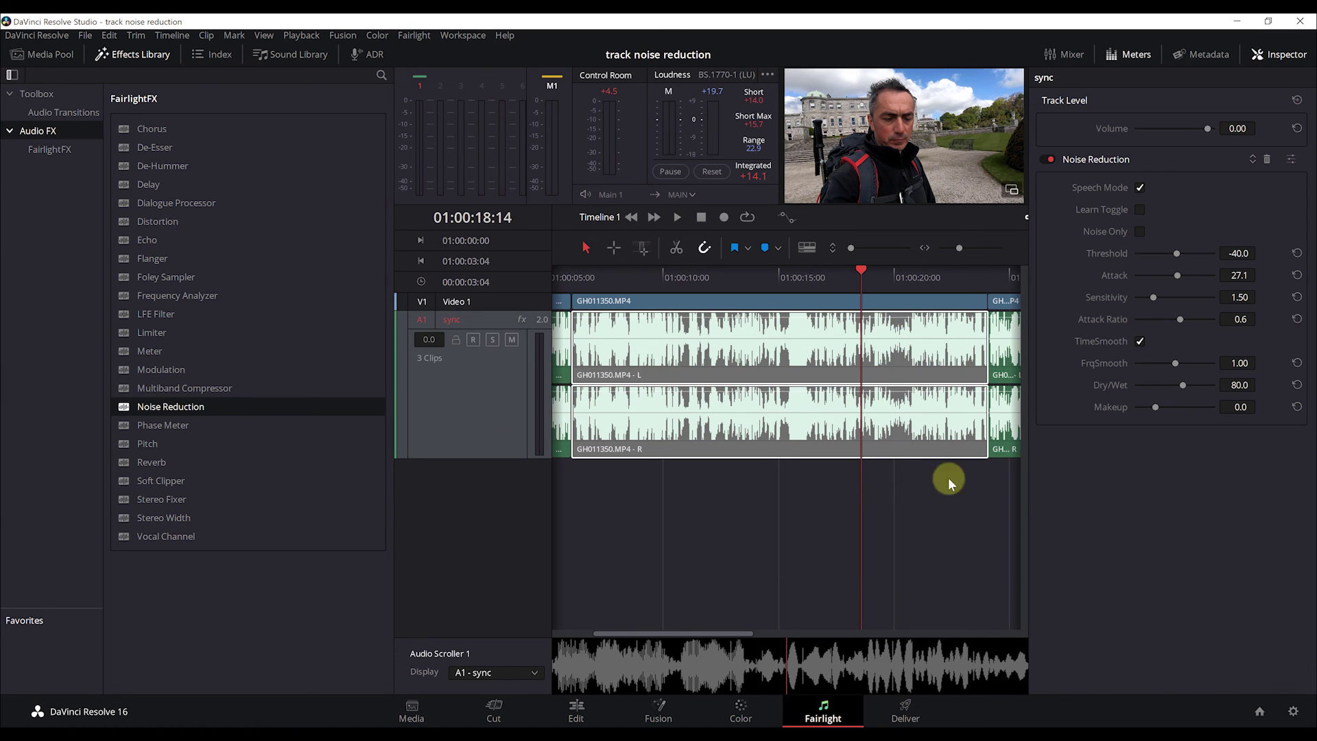